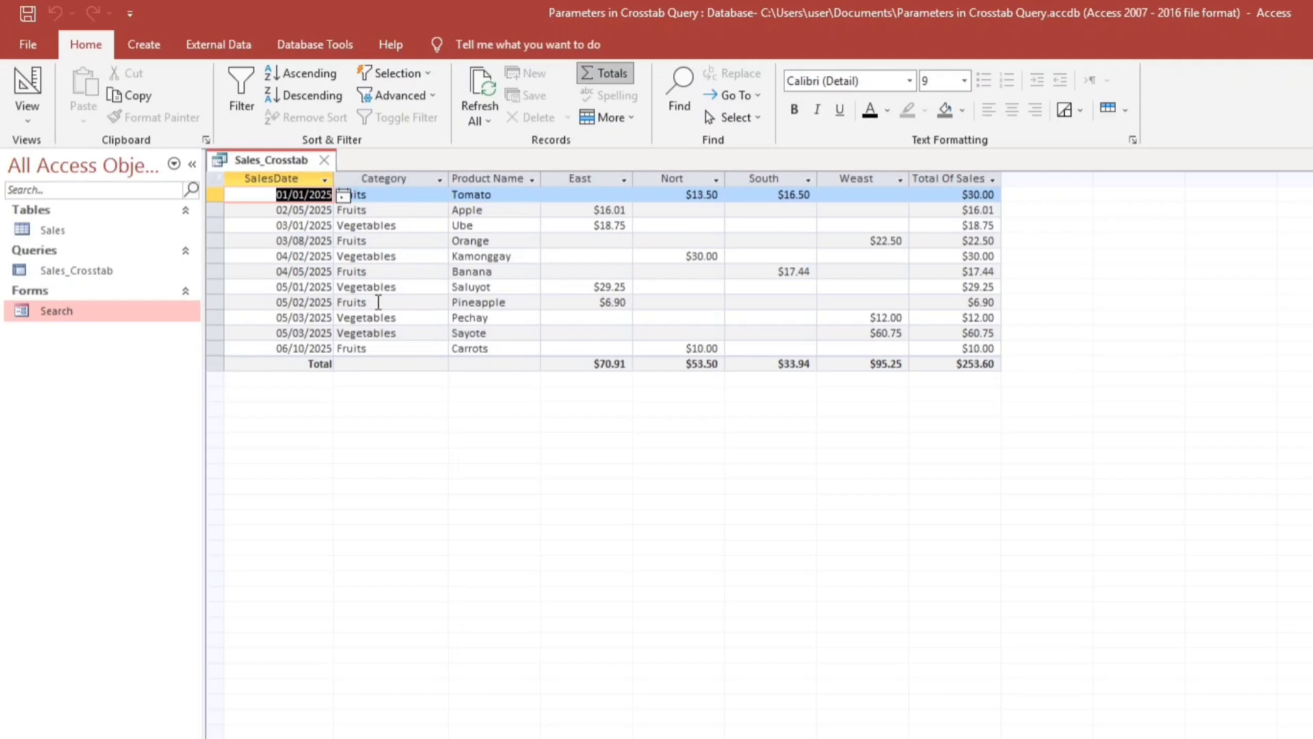
# Switch the crosstab to Design view and enter [Please select Category] as the Category criteria
pyautogui.click(425, 286)
pyautogui.click(29, 80)
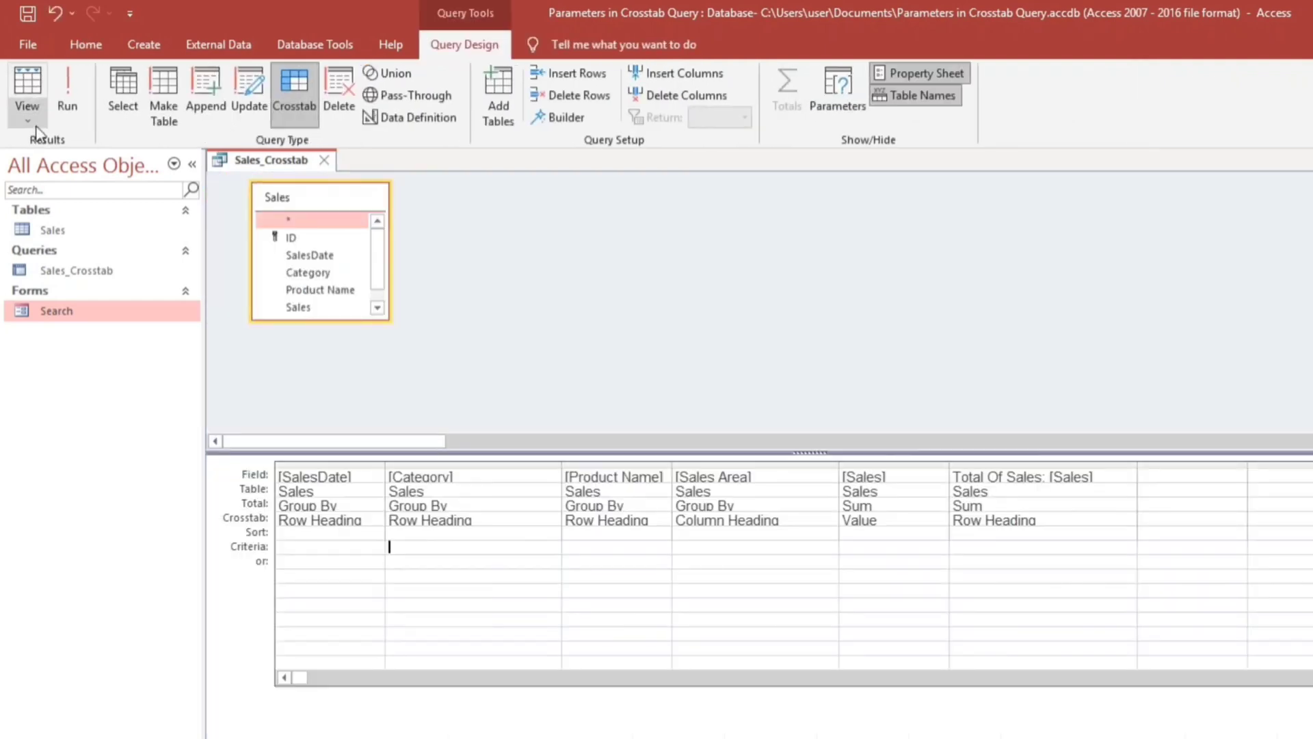
pyautogui.click(417, 547)
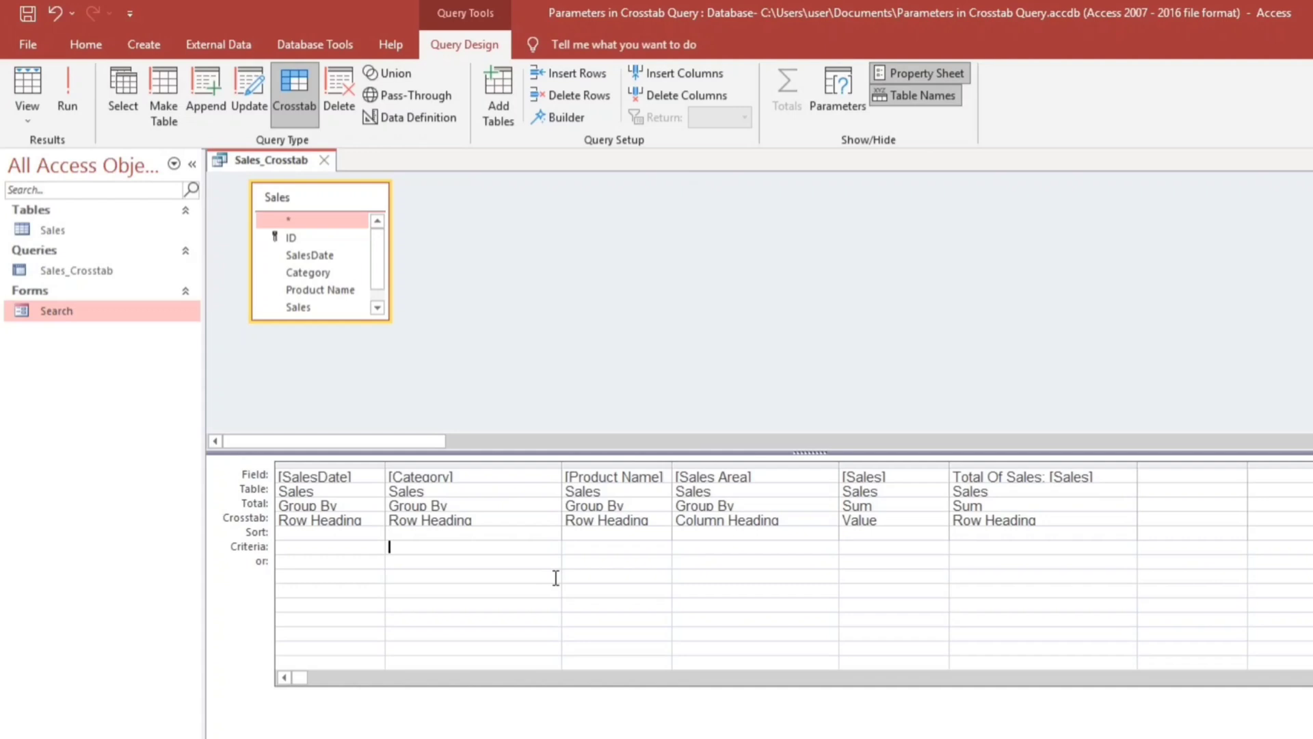
pyautogui.hotkey('shift', 'F2')
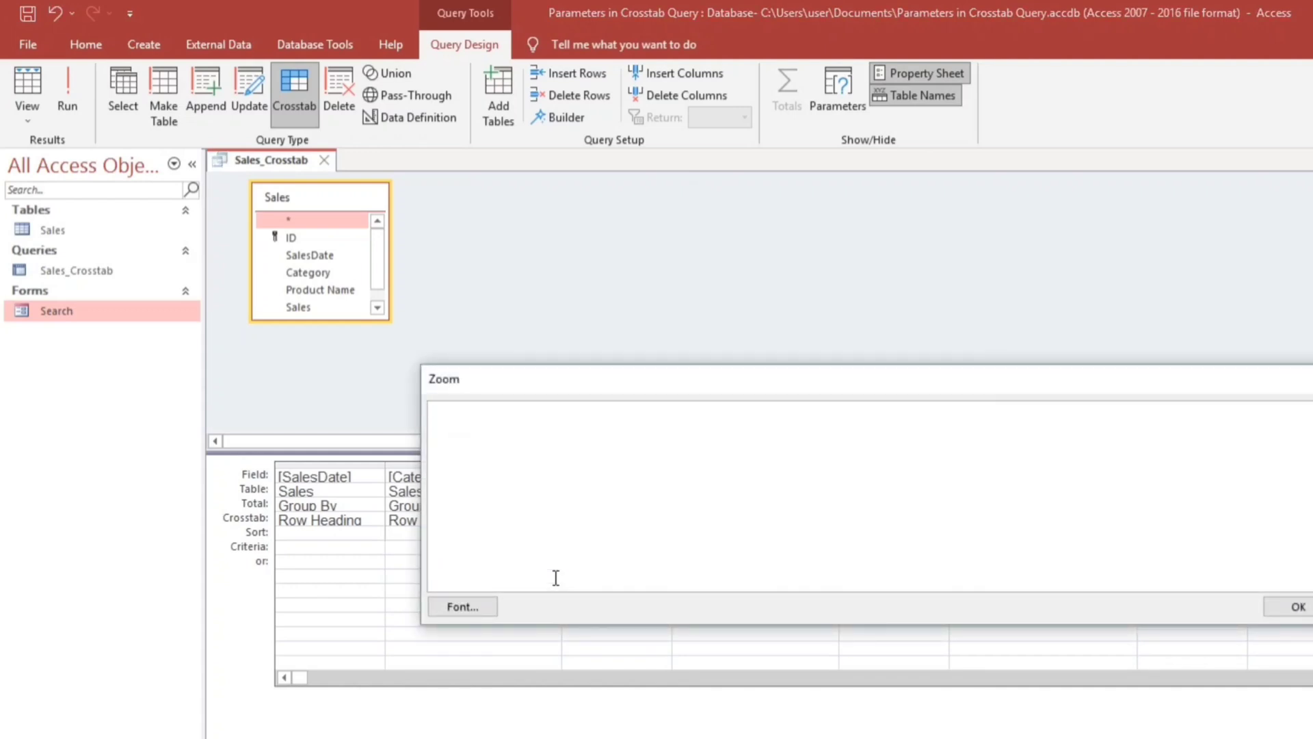
pyautogui.write('[Please select ')
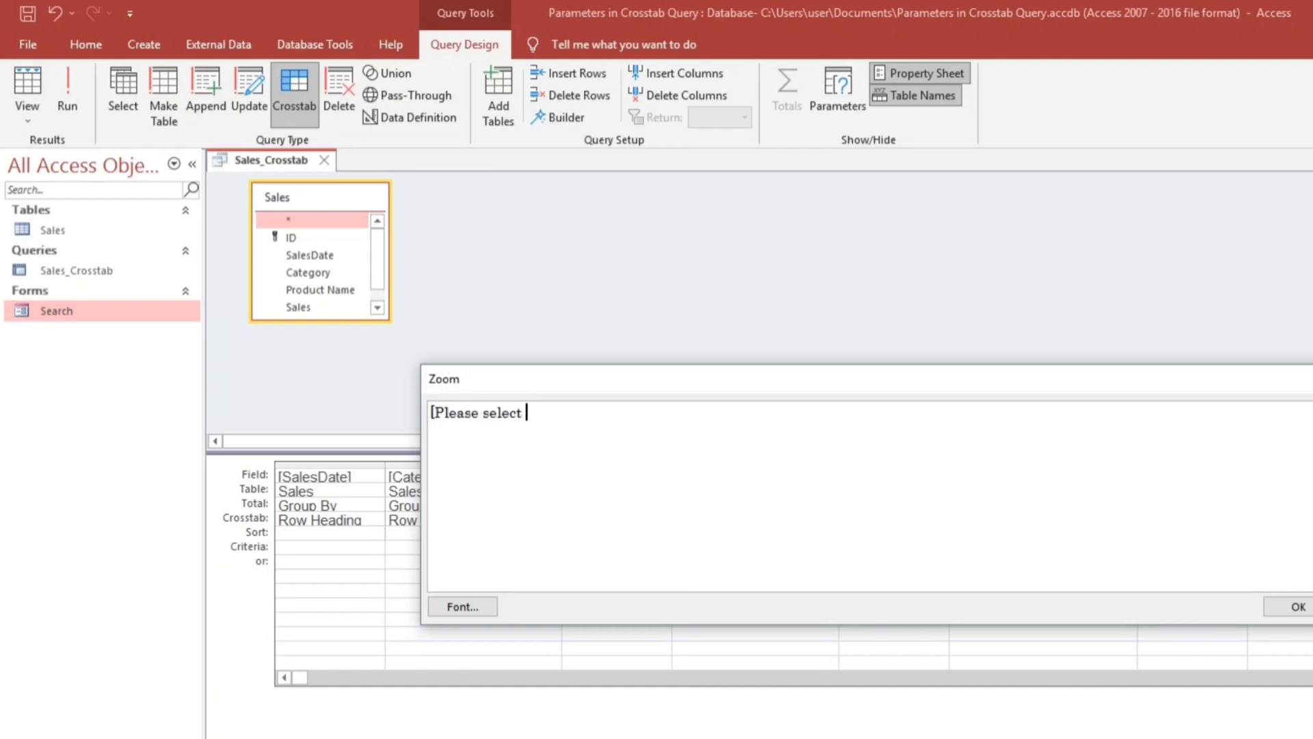
pyautogui.write('Category]')
pyautogui.click(1269, 611)
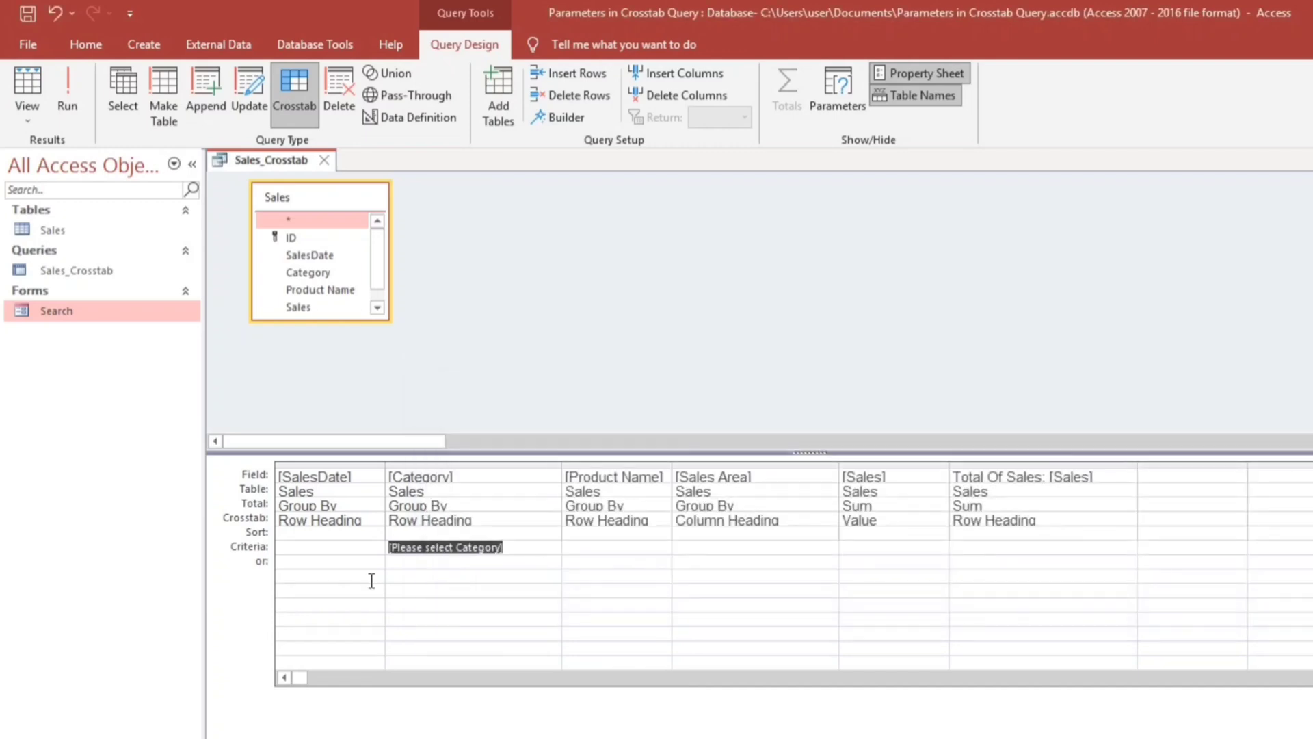
# Run the query and dismiss the resulting unrecognised-expression error
pyautogui.click(441, 597)
pyautogui.click(68, 88)
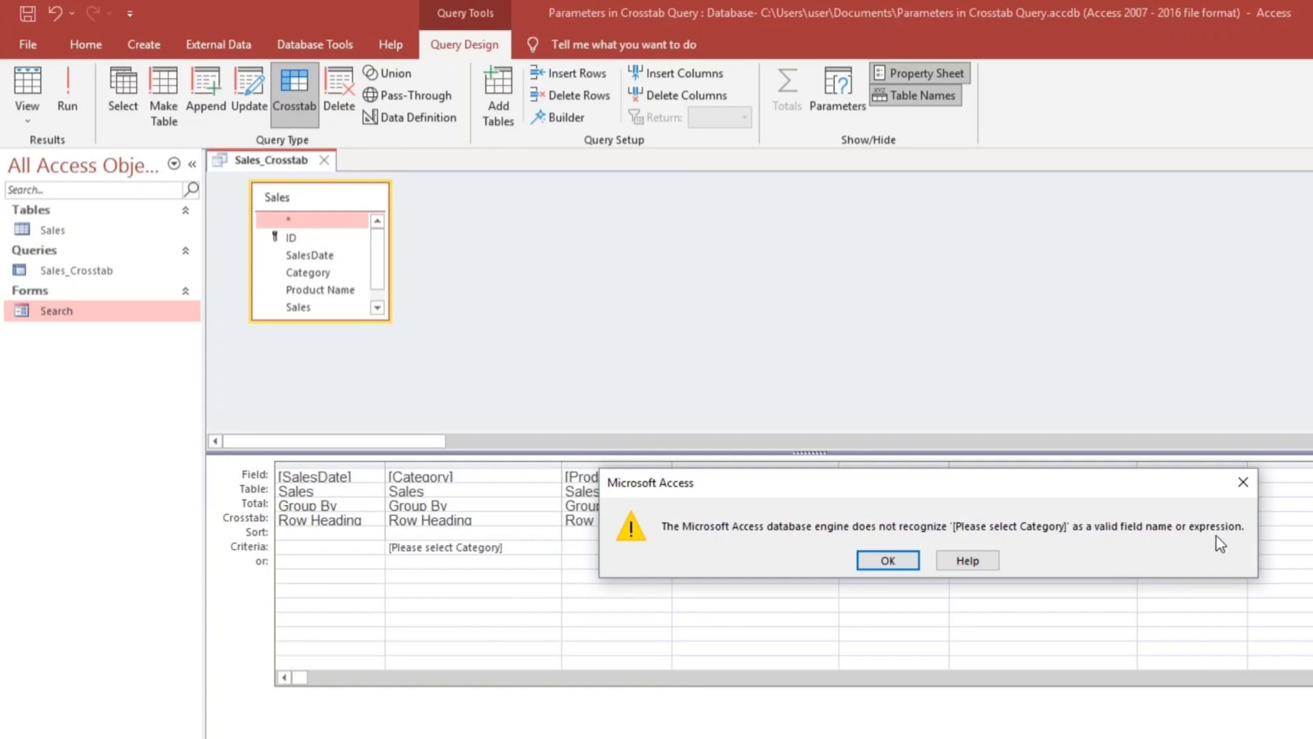
pyautogui.click(1243, 482)
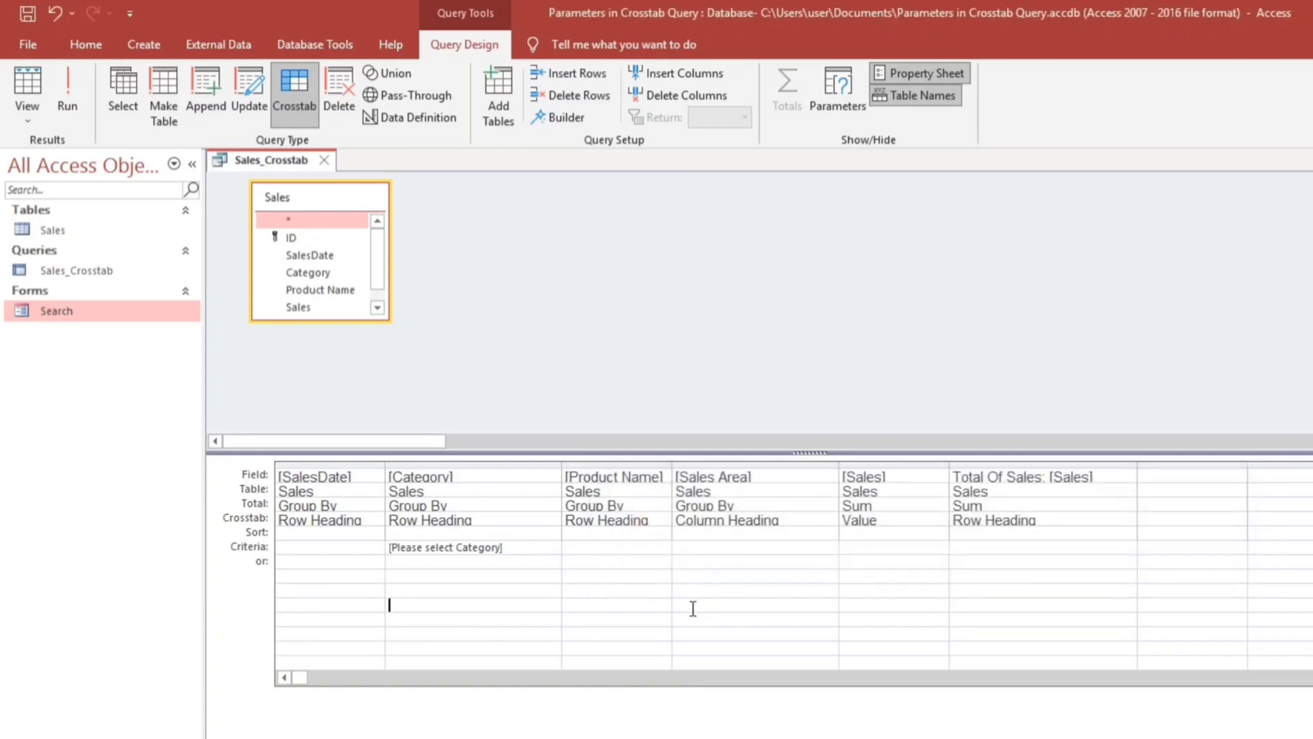
# Clear the Category criteria and open the Search form beside the query grid
pyautogui.moveTo(507, 547); pyautogui.dragTo(243, 523)
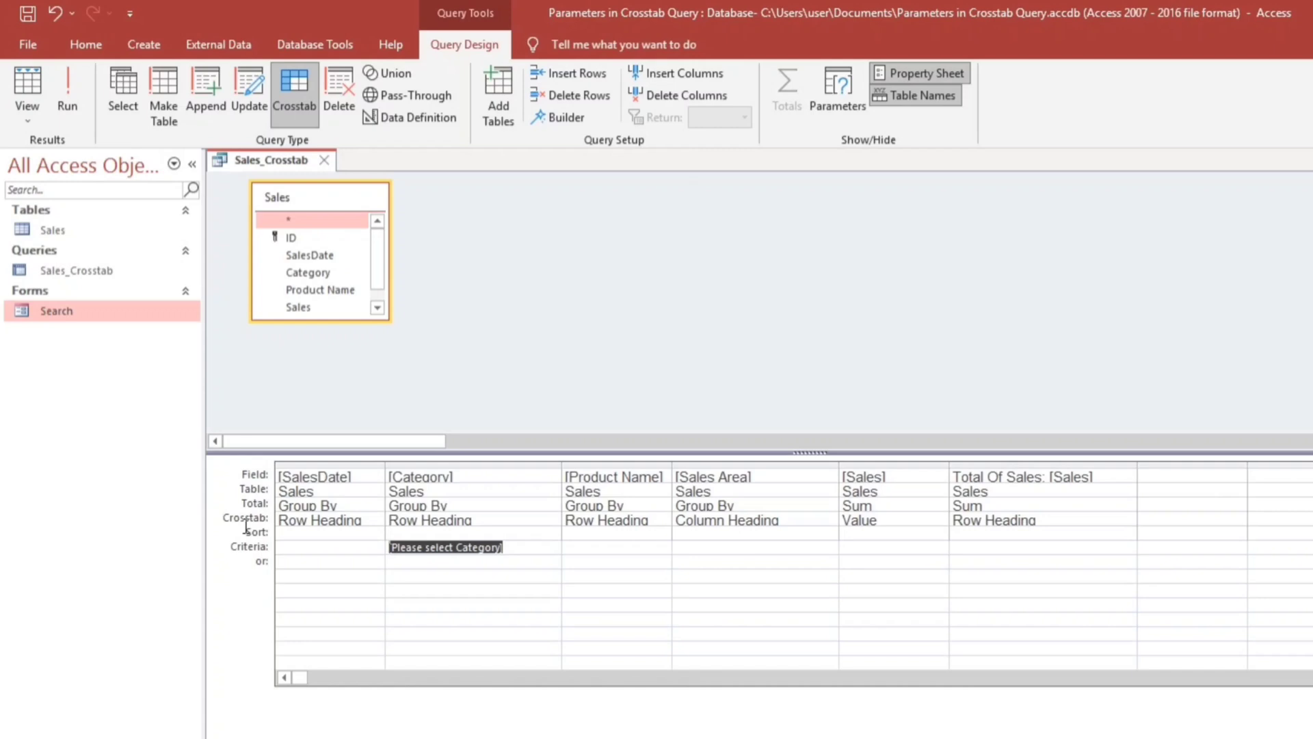
pyautogui.press('Delete')
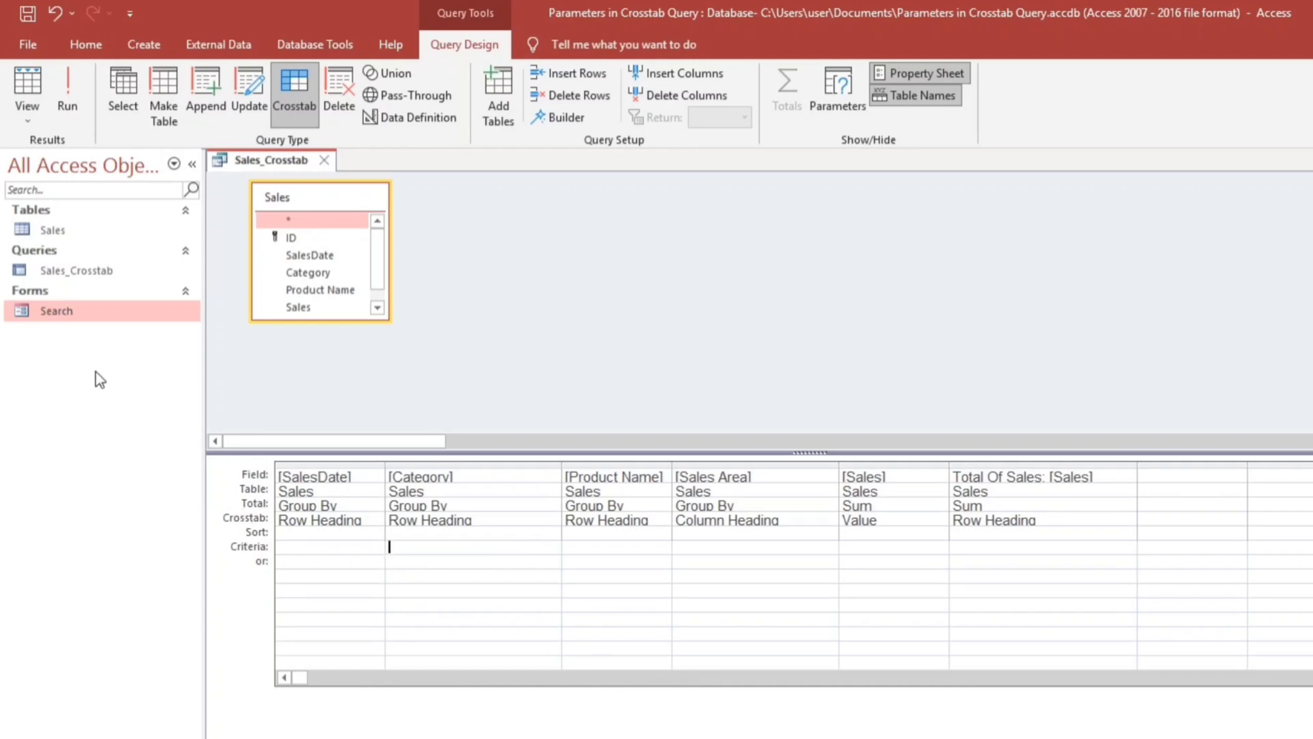
pyautogui.click(51, 316)
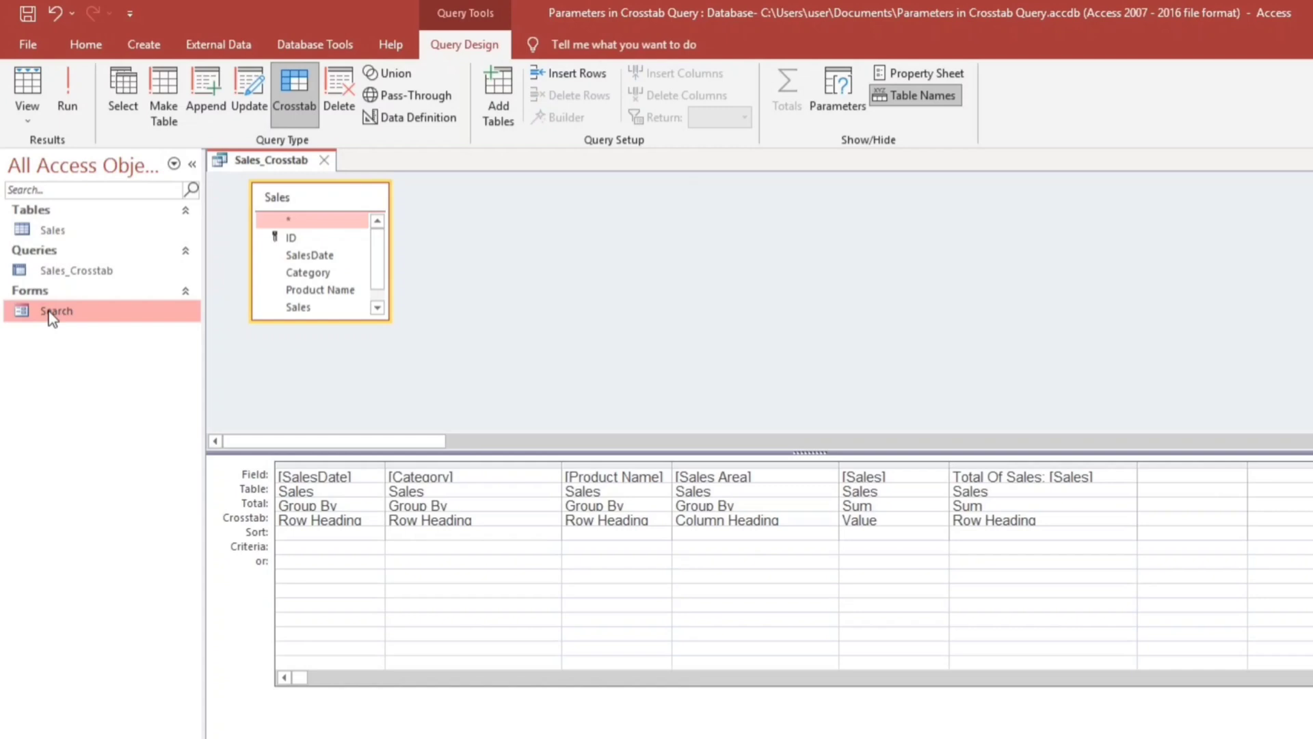
pyautogui.doubleClick(51, 316)
pyautogui.moveTo(887, 281); pyautogui.dragTo(952, 270)
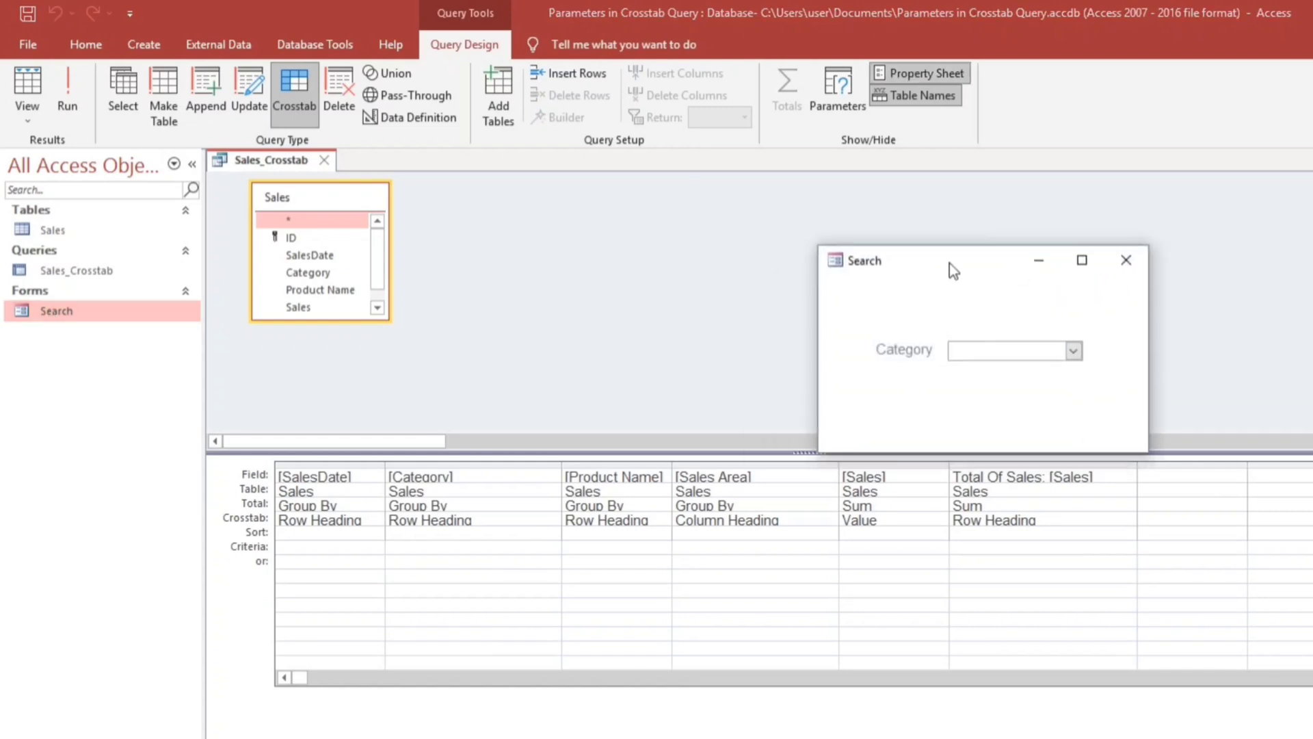
# Set the Category criteria to [forms]![Search]![Category], run it, and dismiss the error
pyautogui.click(396, 550)
pyautogui.write('fo')
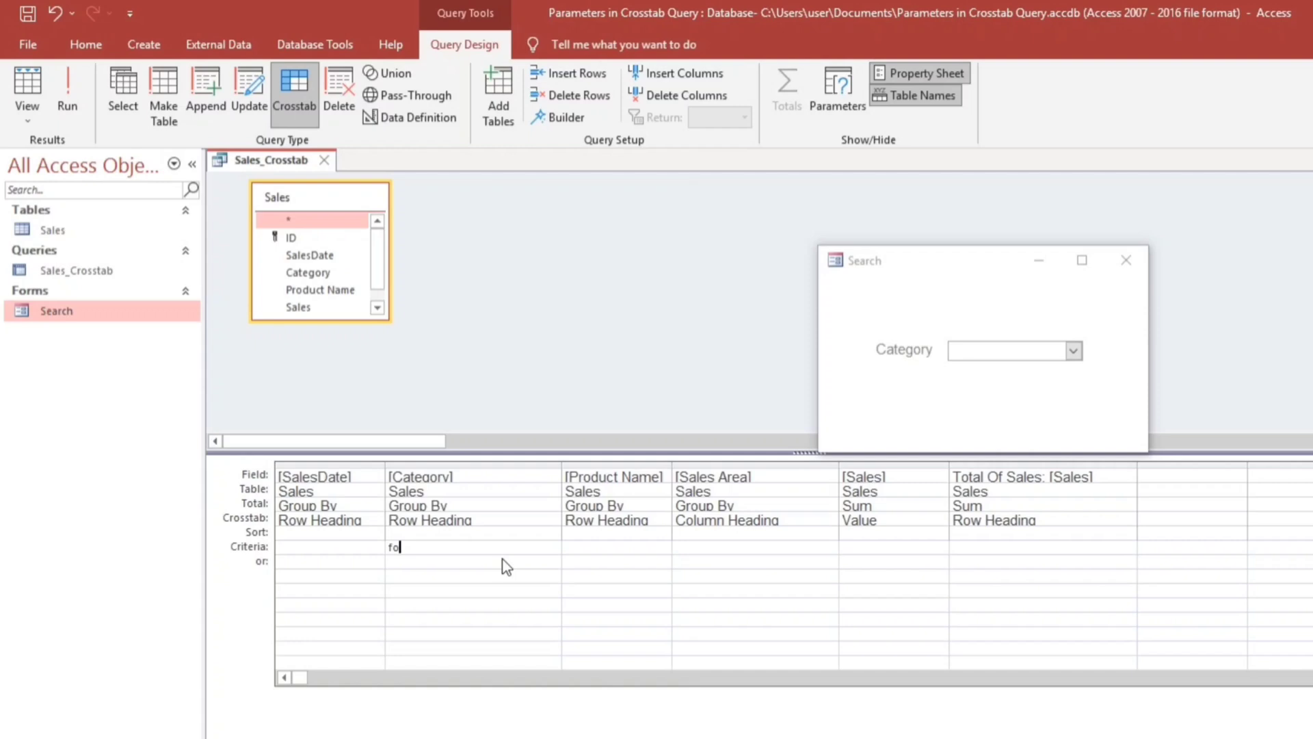
pyautogui.write('rms!')
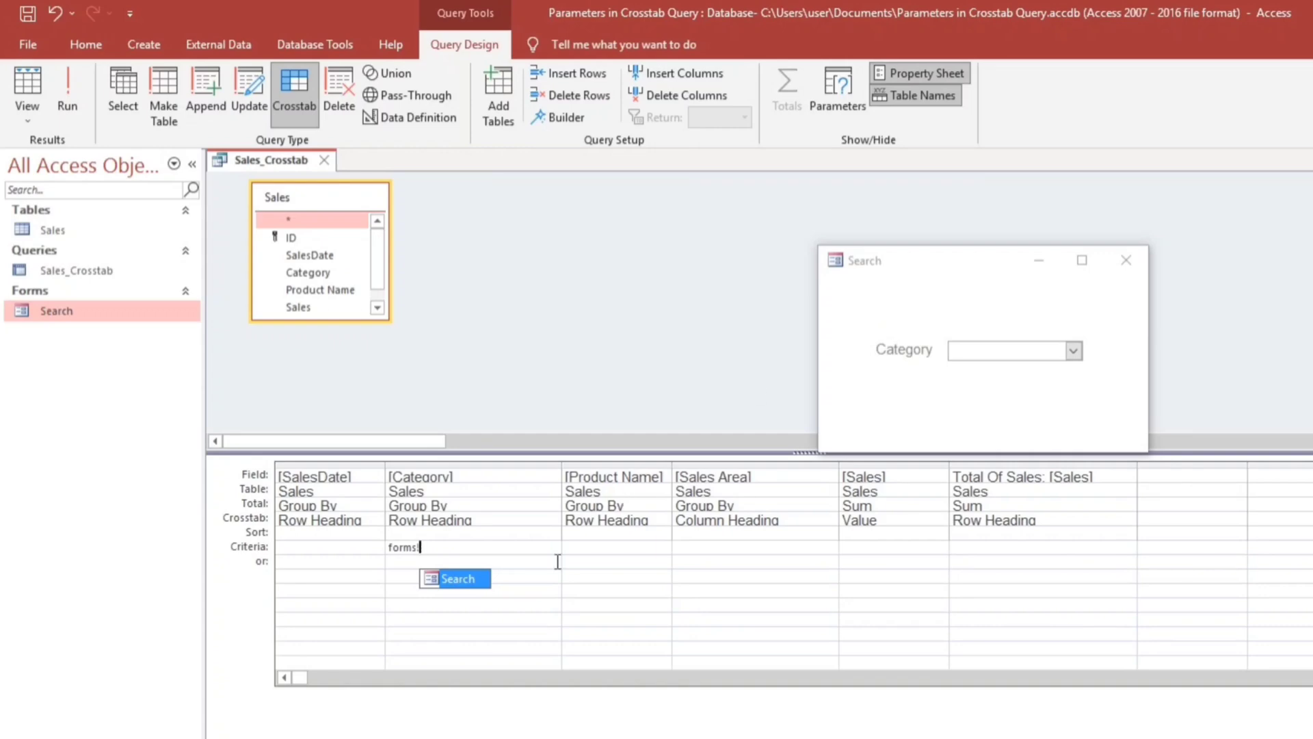
pyautogui.doubleClick(460, 578)
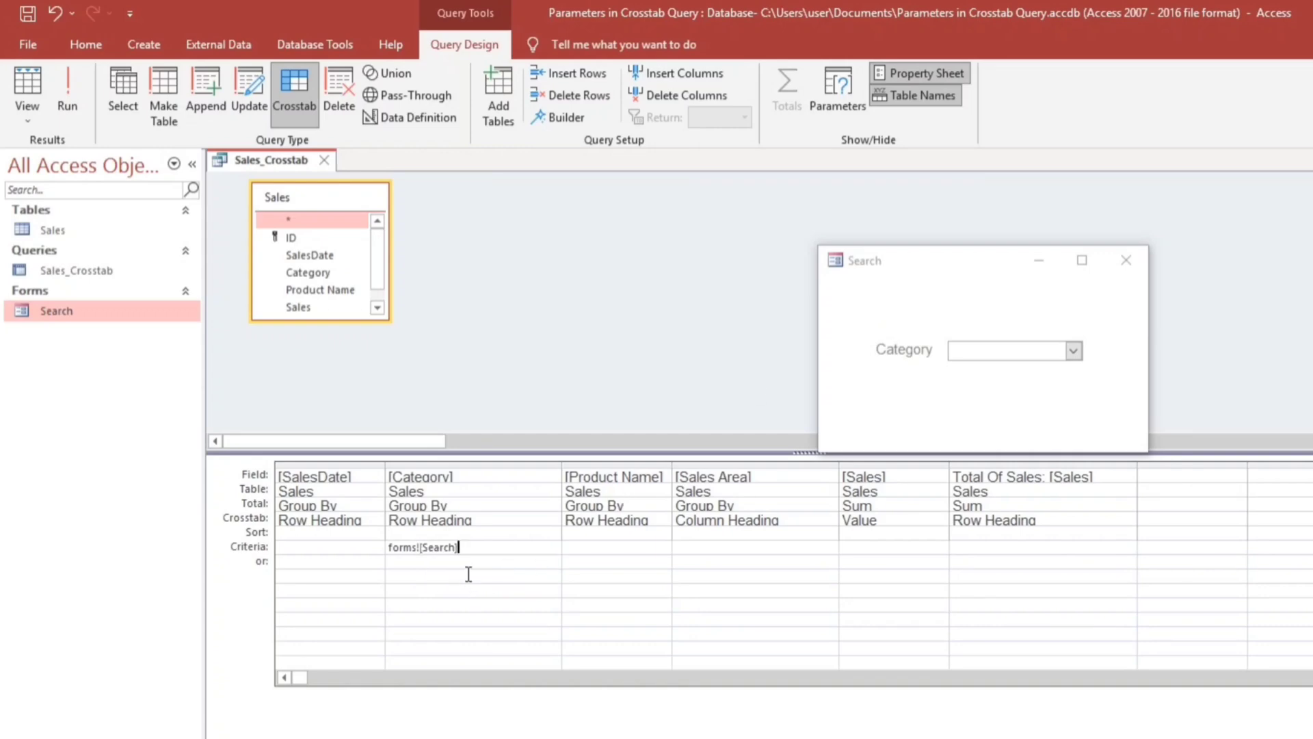
pyautogui.write('!')
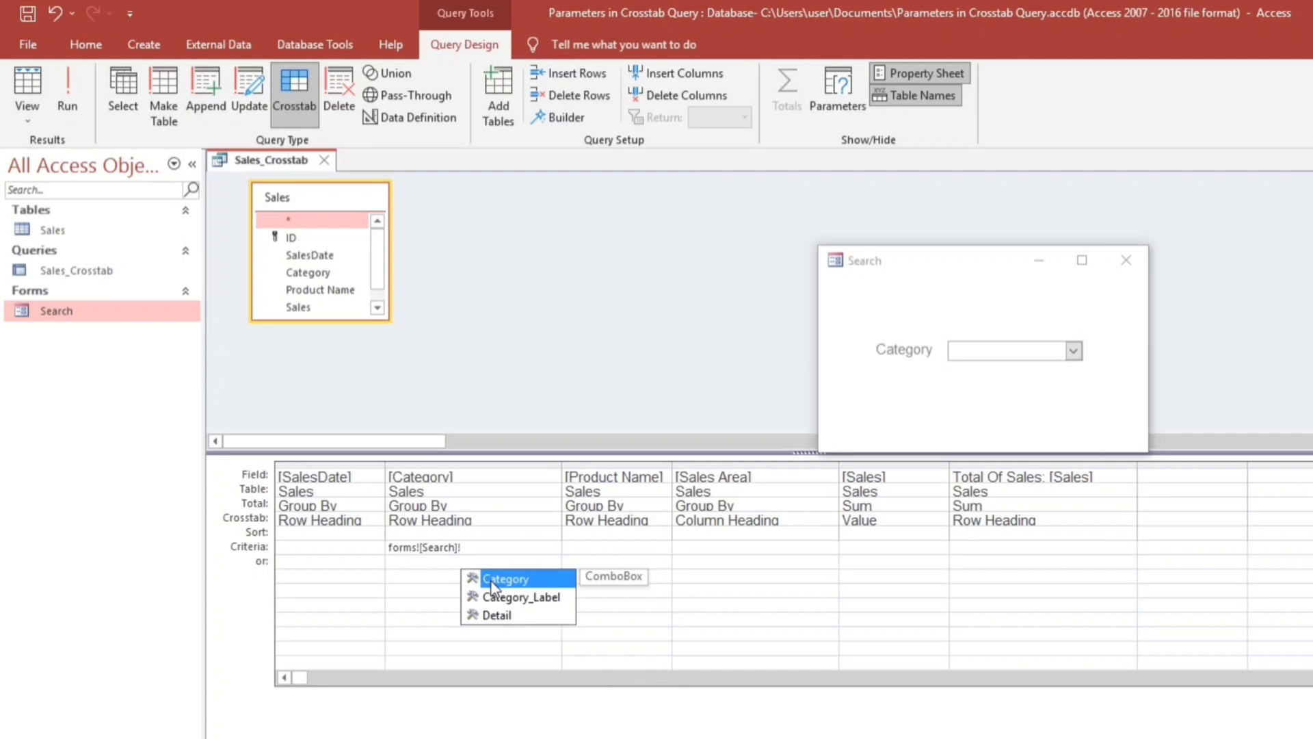
pyautogui.doubleClick(492, 581)
pyautogui.click(507, 582)
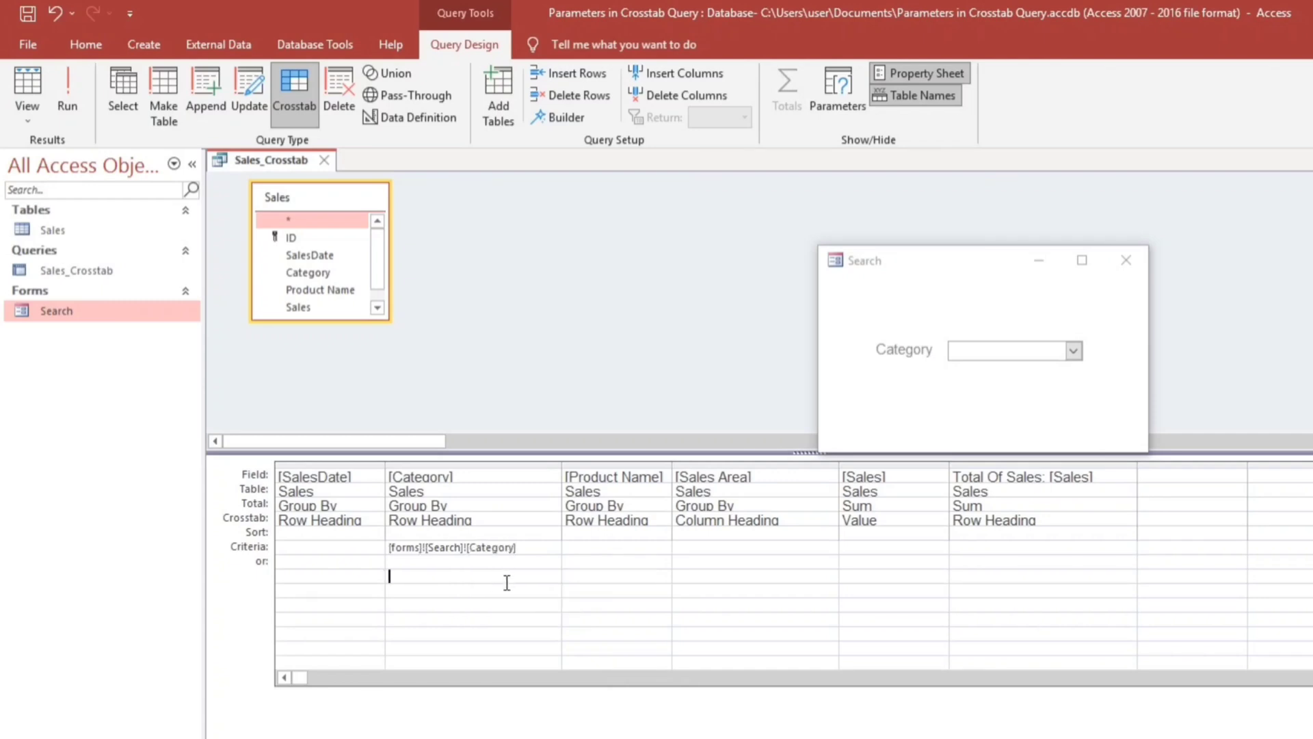
pyautogui.click(67, 87)
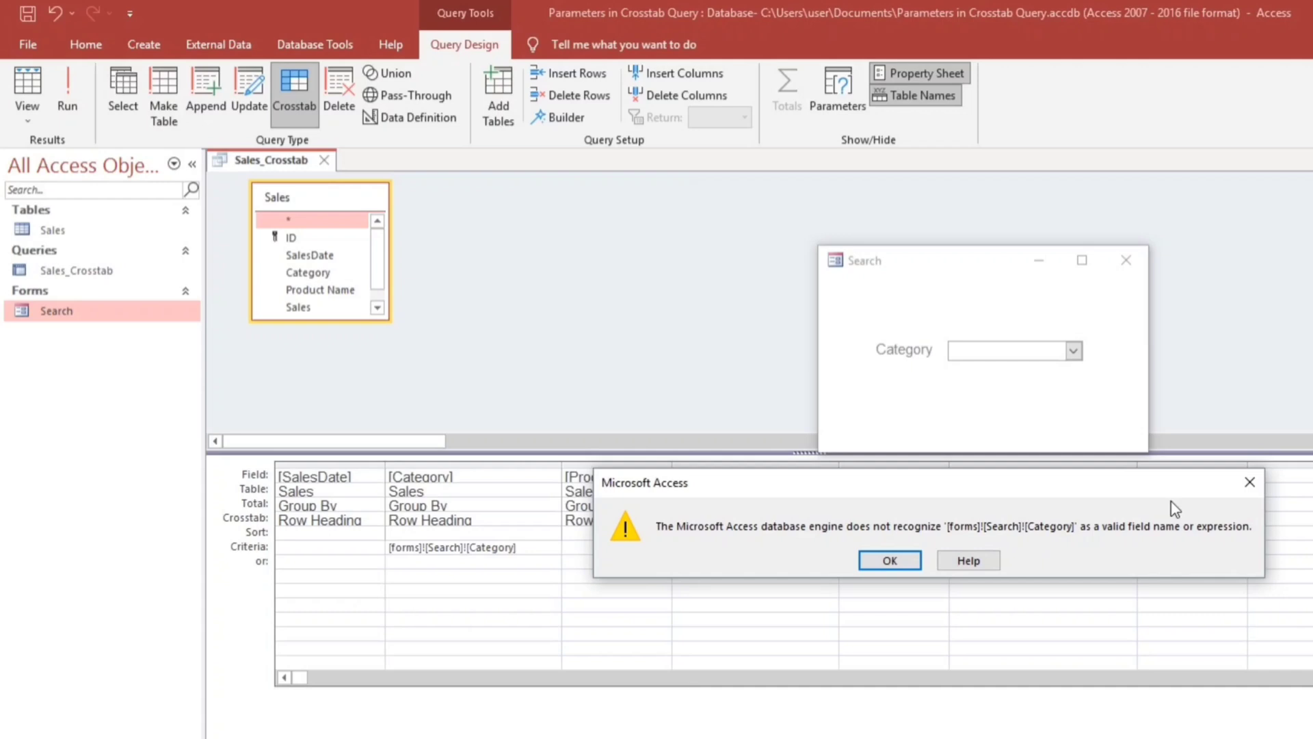
pyautogui.click(1250, 482)
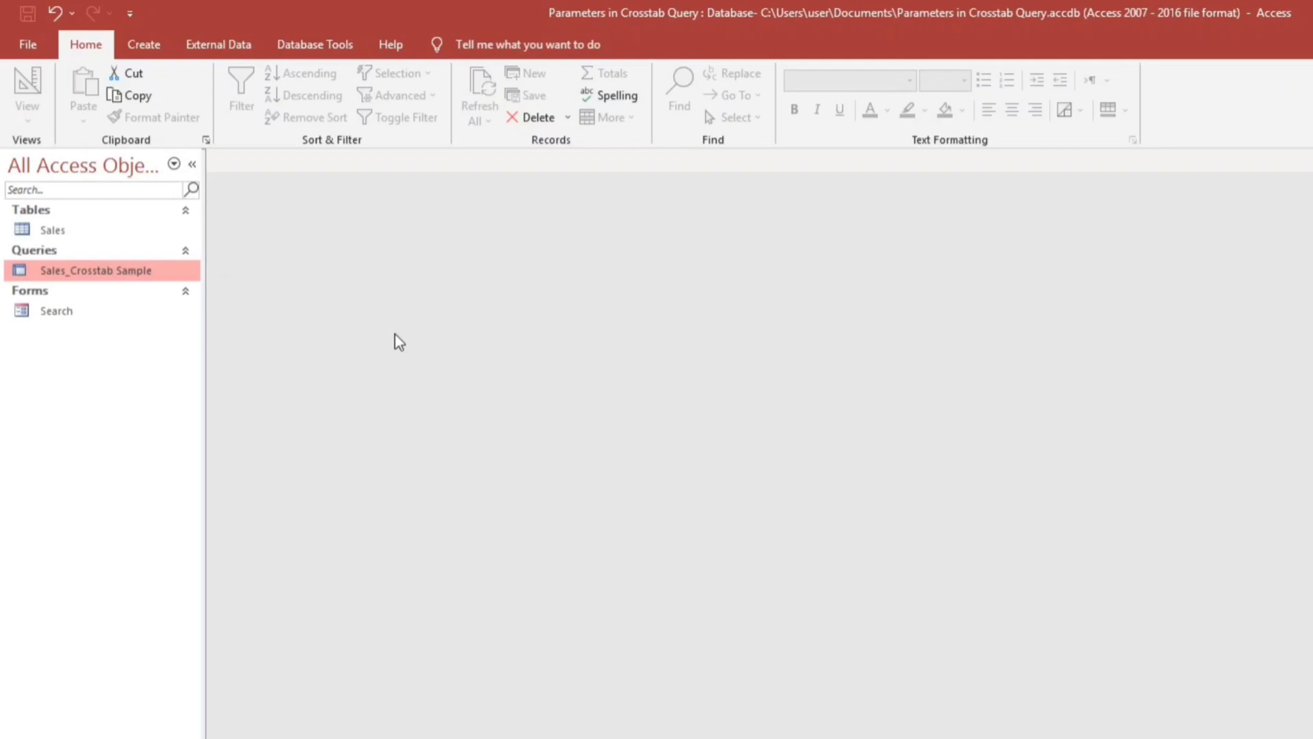
# Start the Crosstab Query Wizard on the Sales table
pyautogui.click(133, 49)
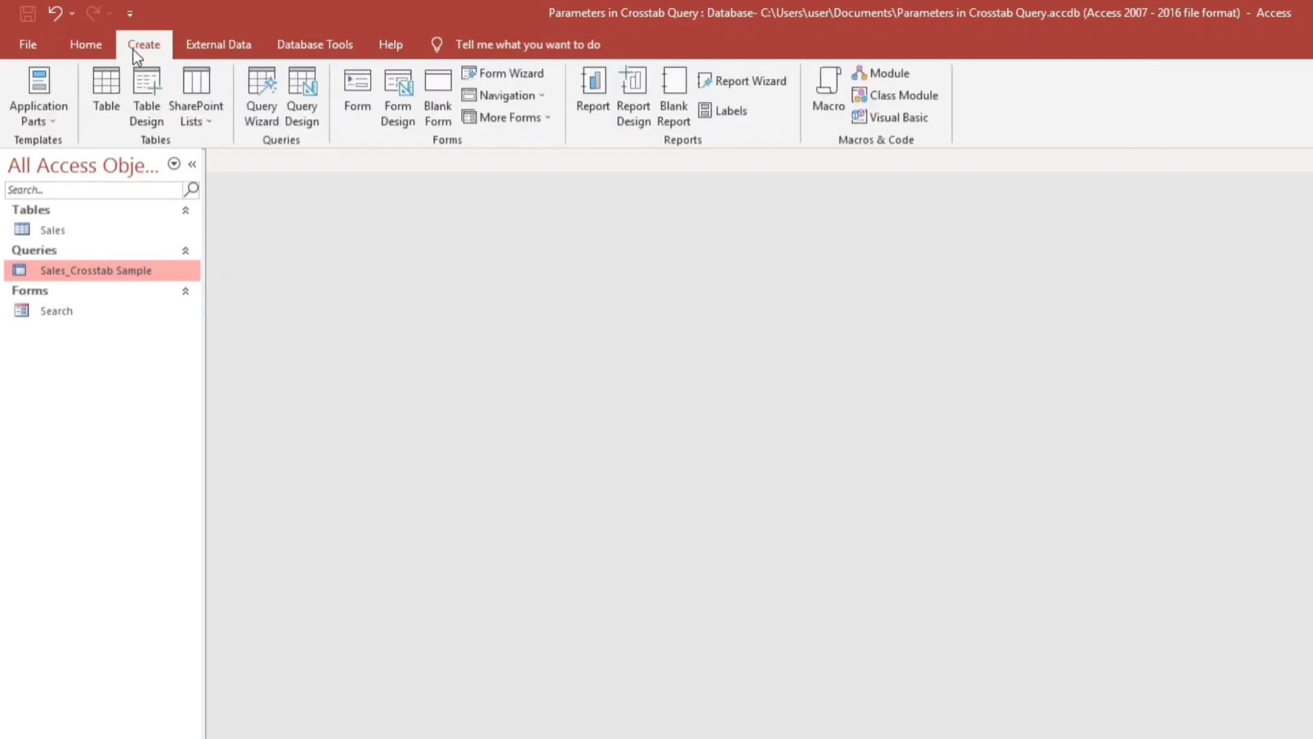
pyautogui.click(273, 102)
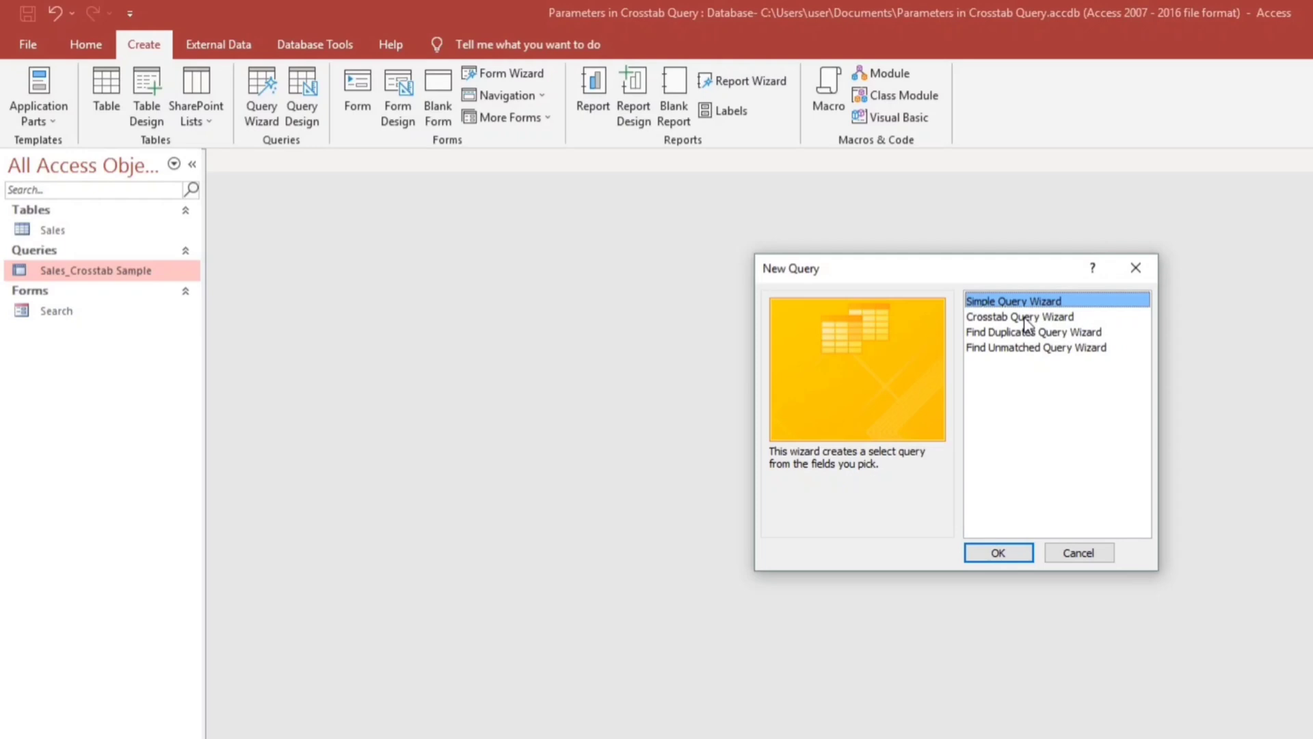
pyautogui.click(1023, 319)
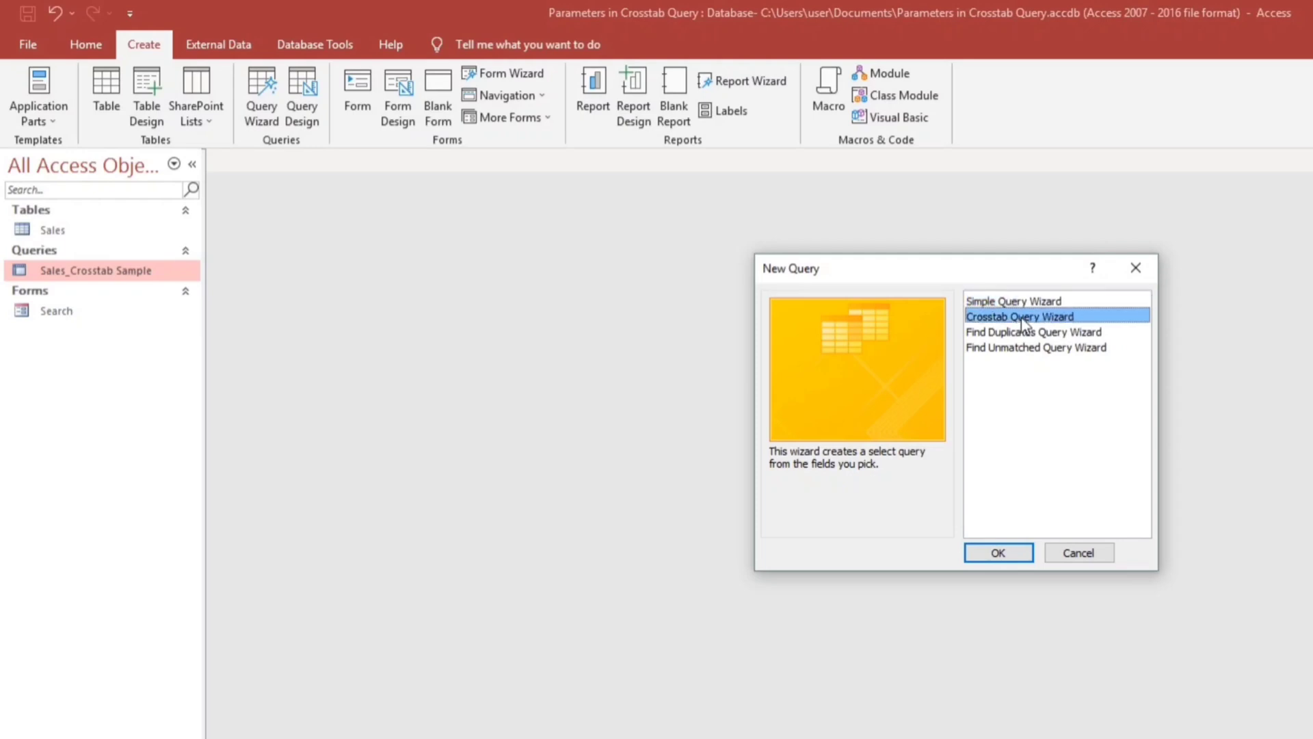
pyautogui.click(998, 552)
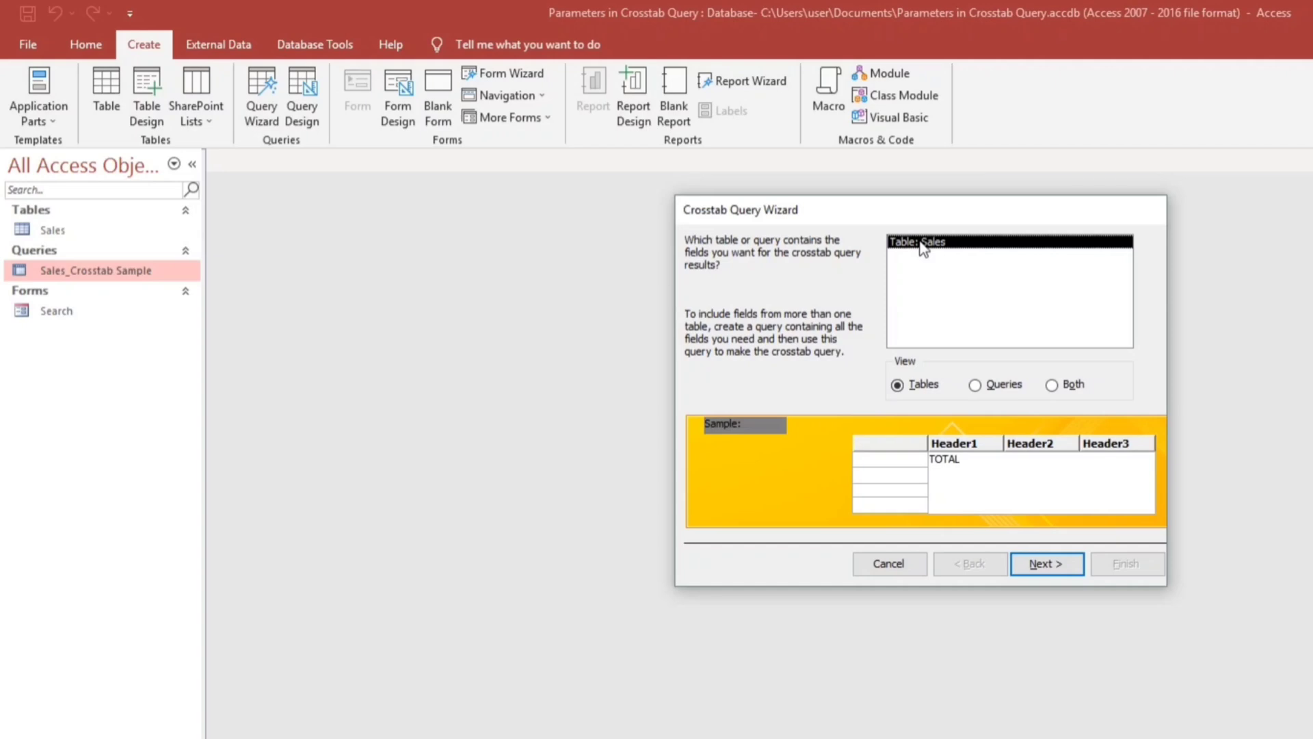
pyautogui.click(1043, 563)
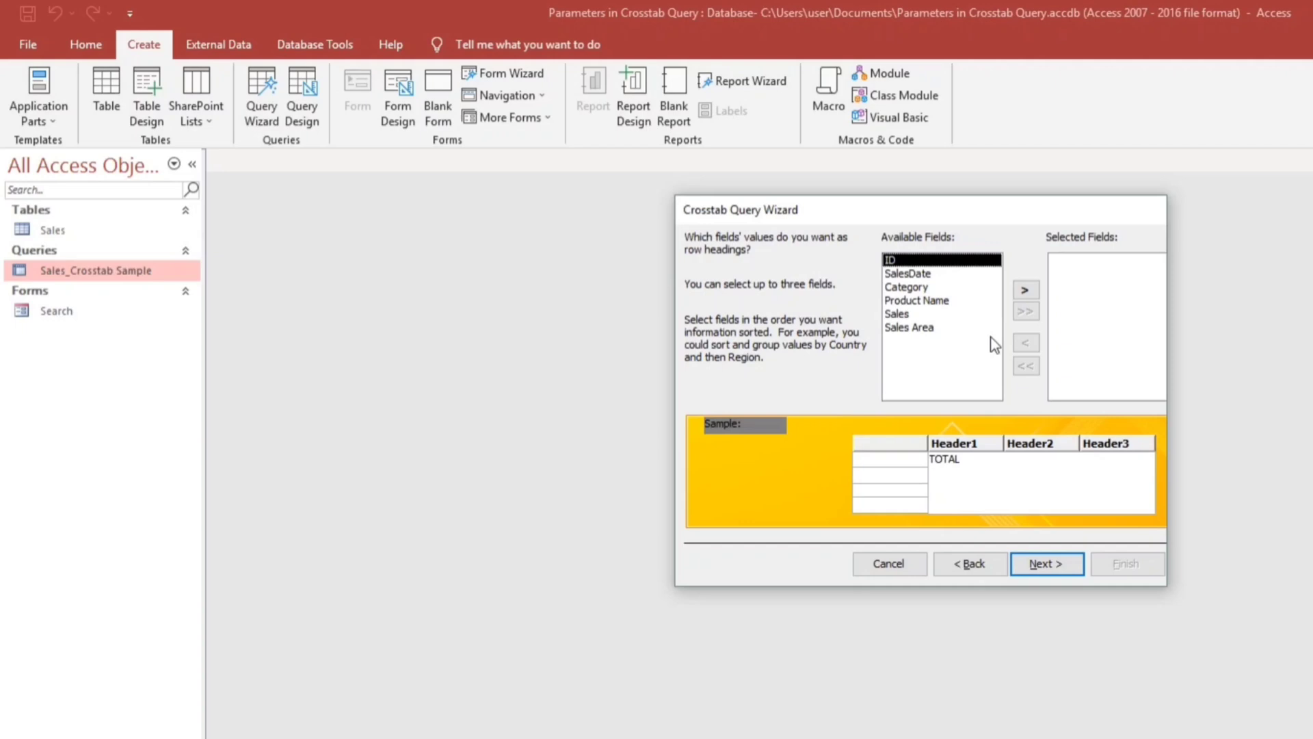
# Use SalesDate, Category and Product Name as the row headings
pyautogui.click(913, 275)
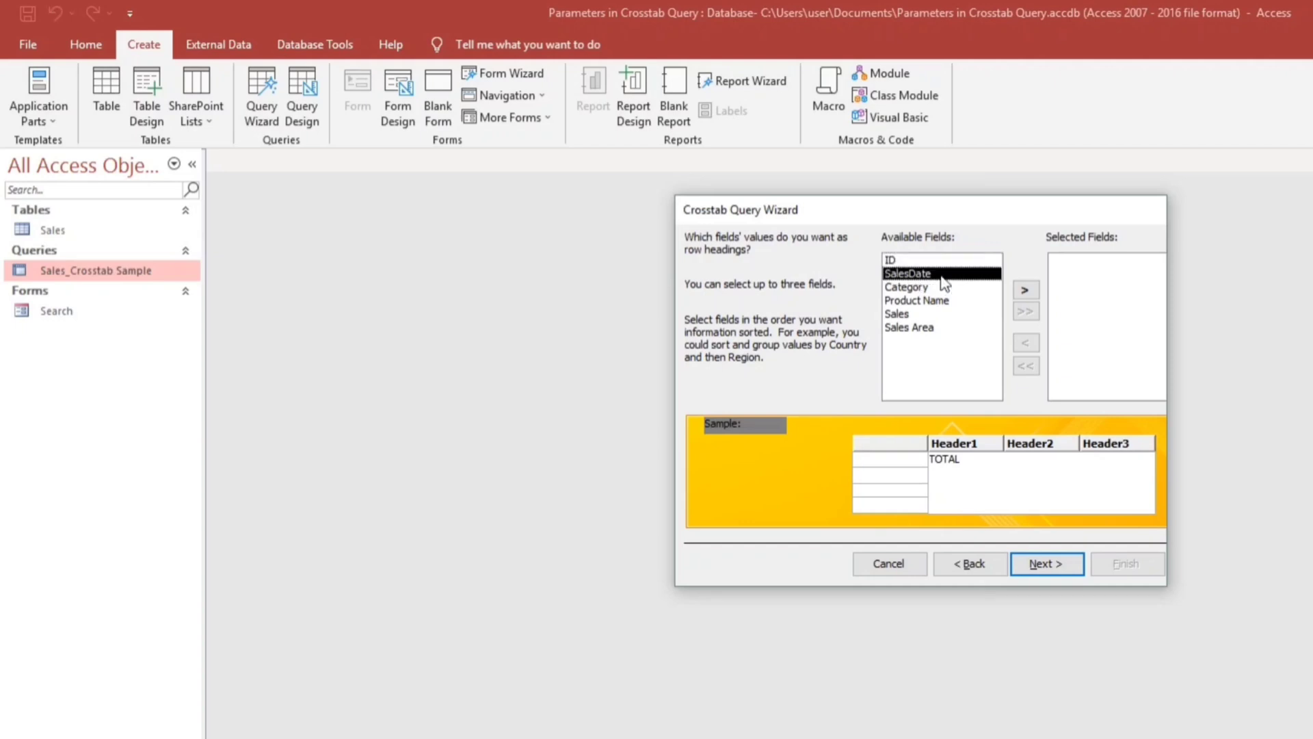
pyautogui.click(1025, 290)
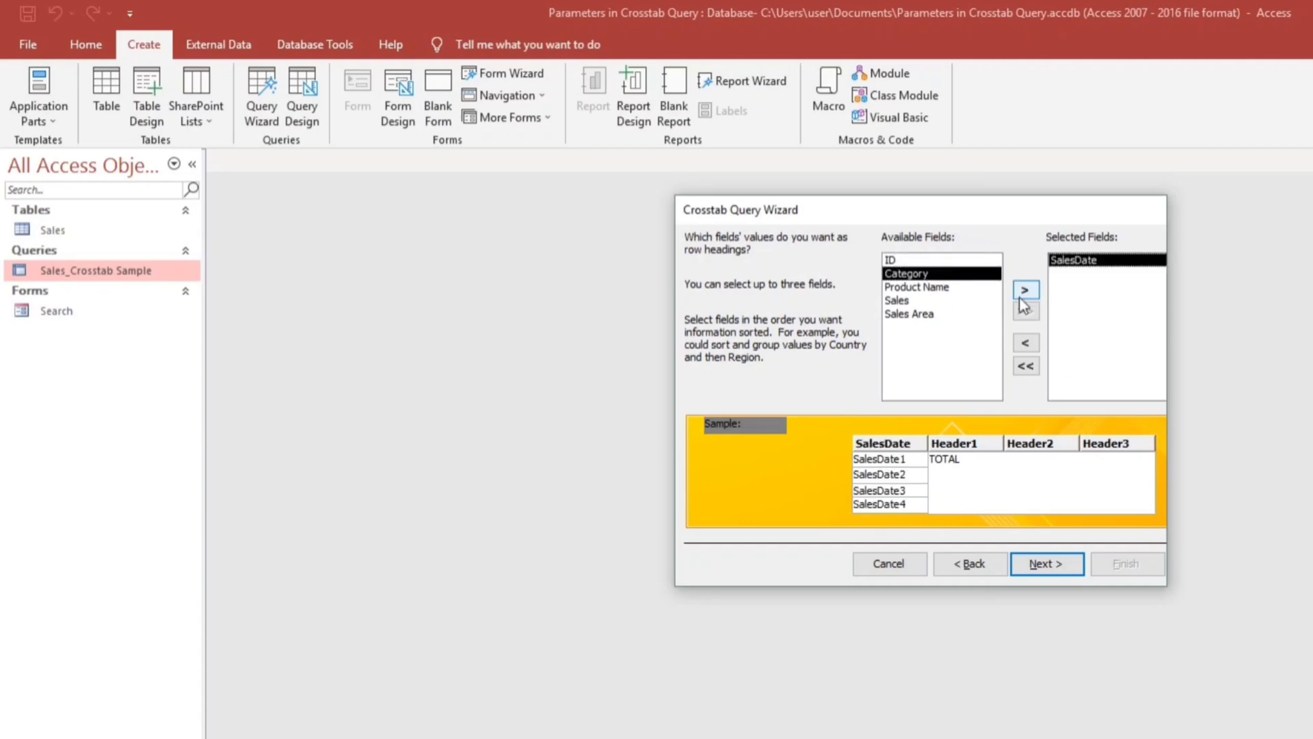
pyautogui.click(1026, 290)
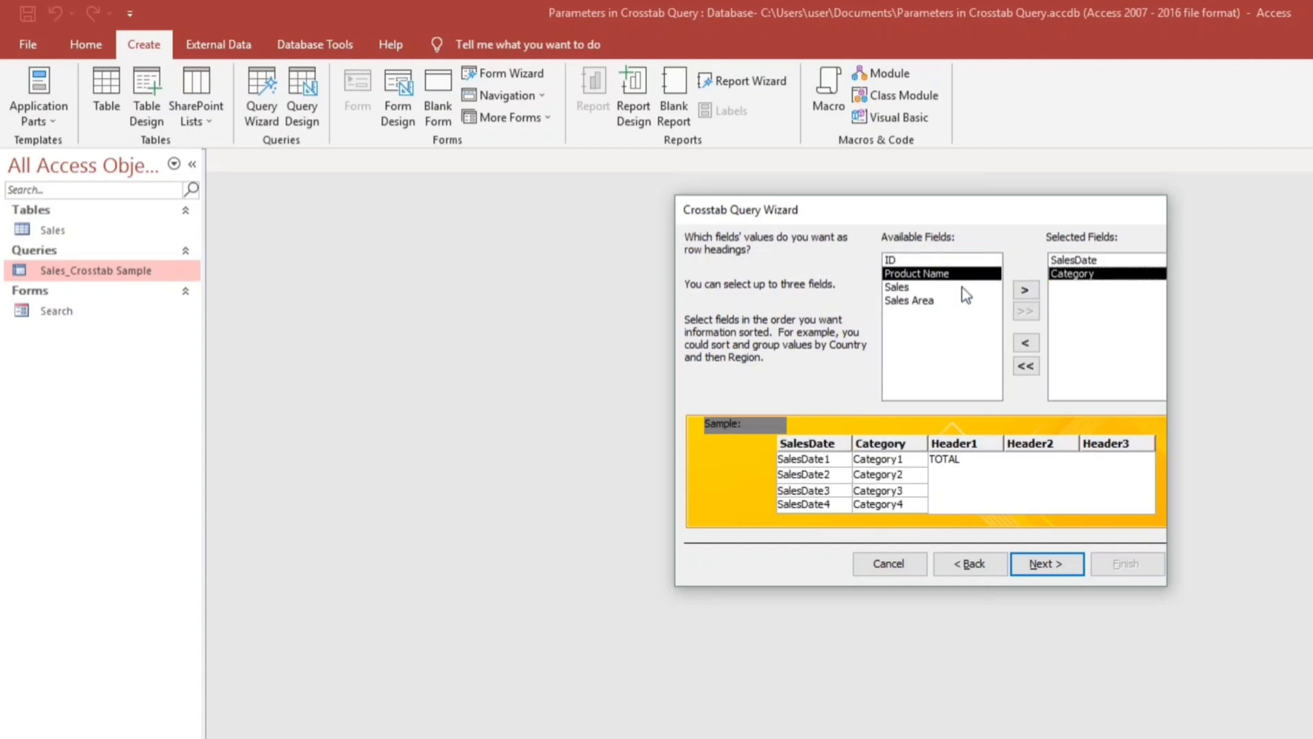
pyautogui.click(1025, 290)
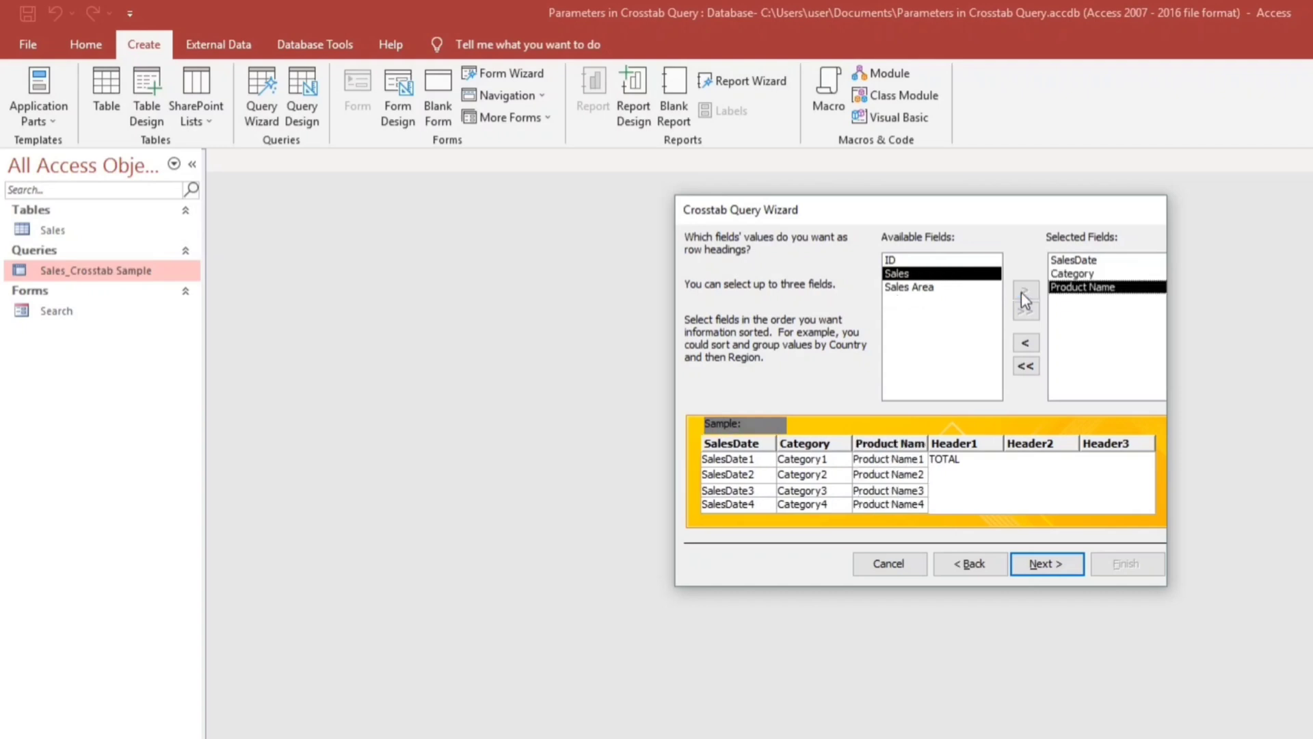
pyautogui.click(1039, 564)
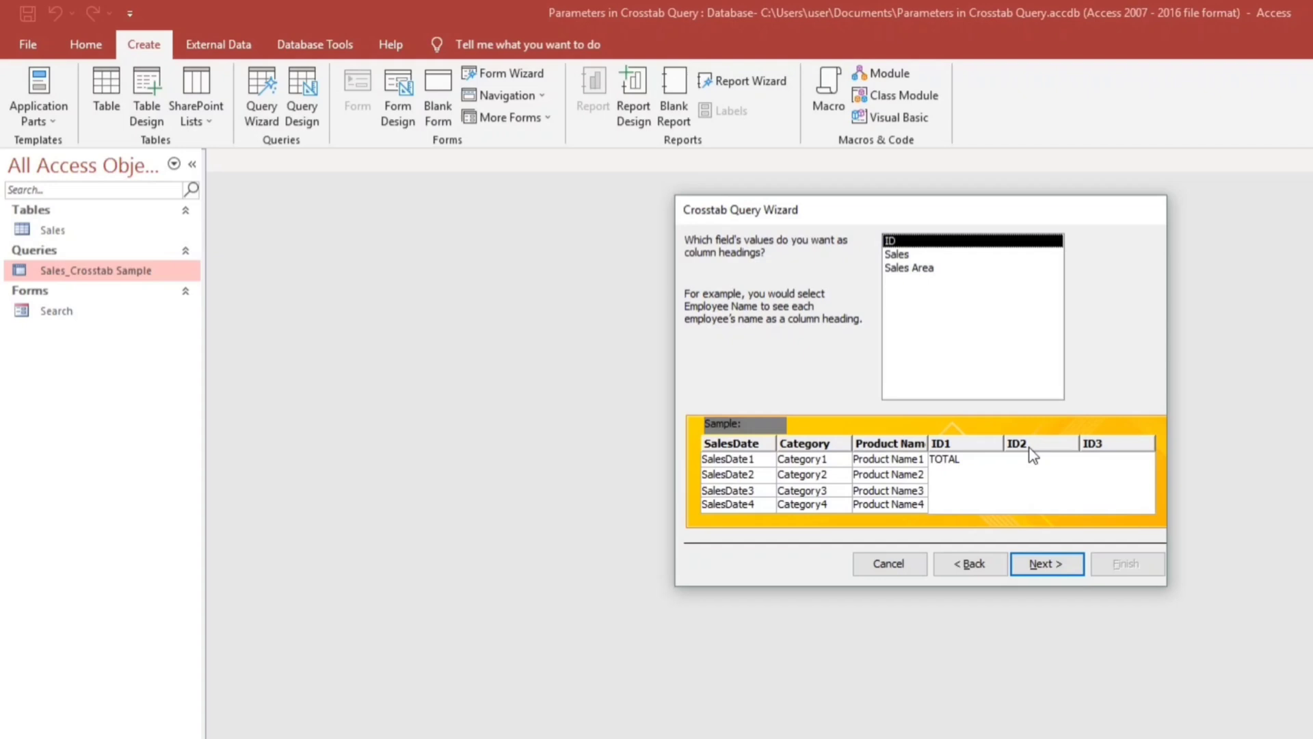
# Use Sales Area as column headings and Sum of Sales as the value, then finish
pyautogui.click(921, 271)
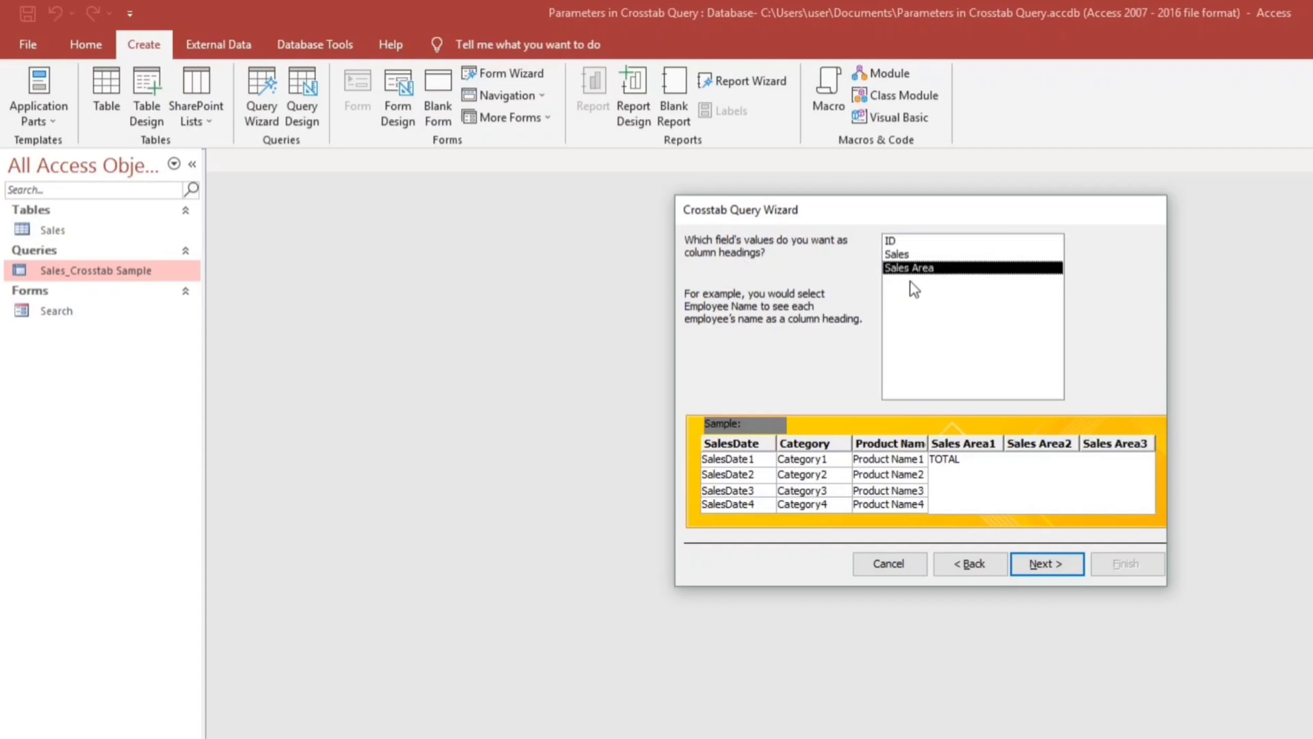
pyautogui.click(1042, 566)
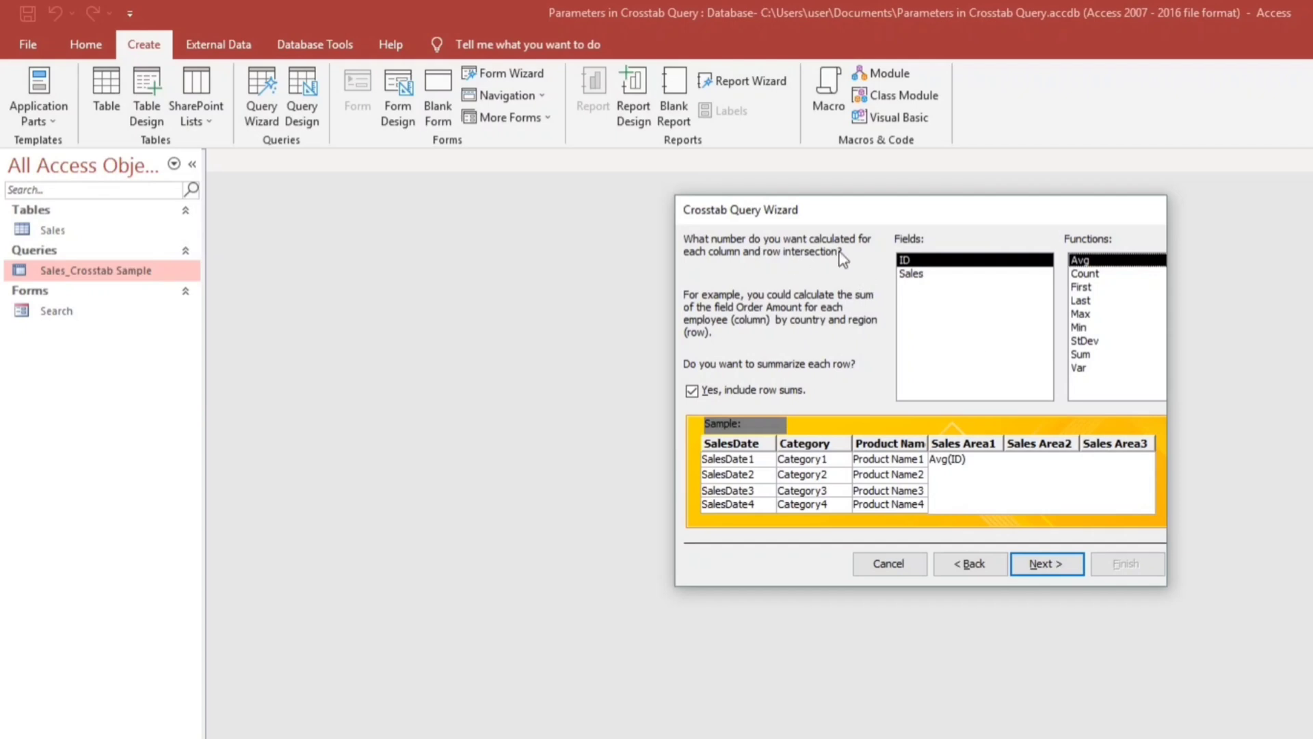
pyautogui.click(919, 274)
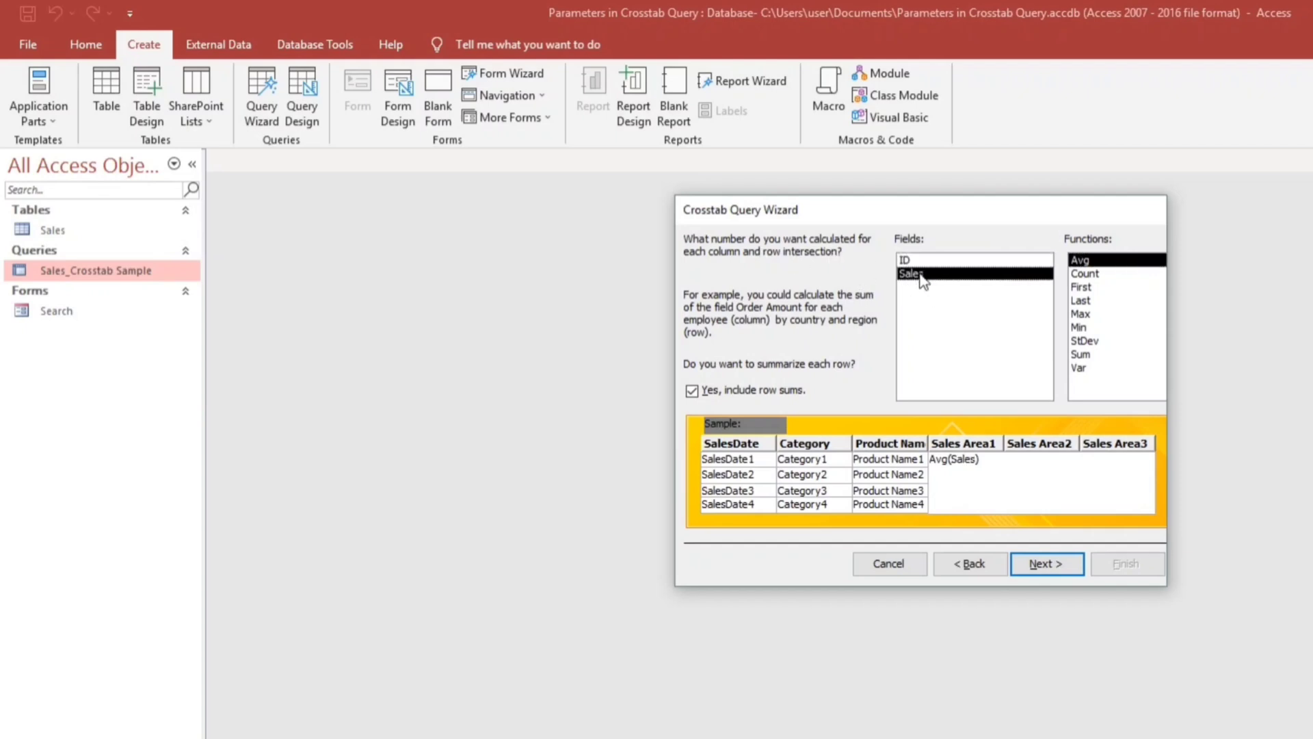
pyautogui.click(1088, 355)
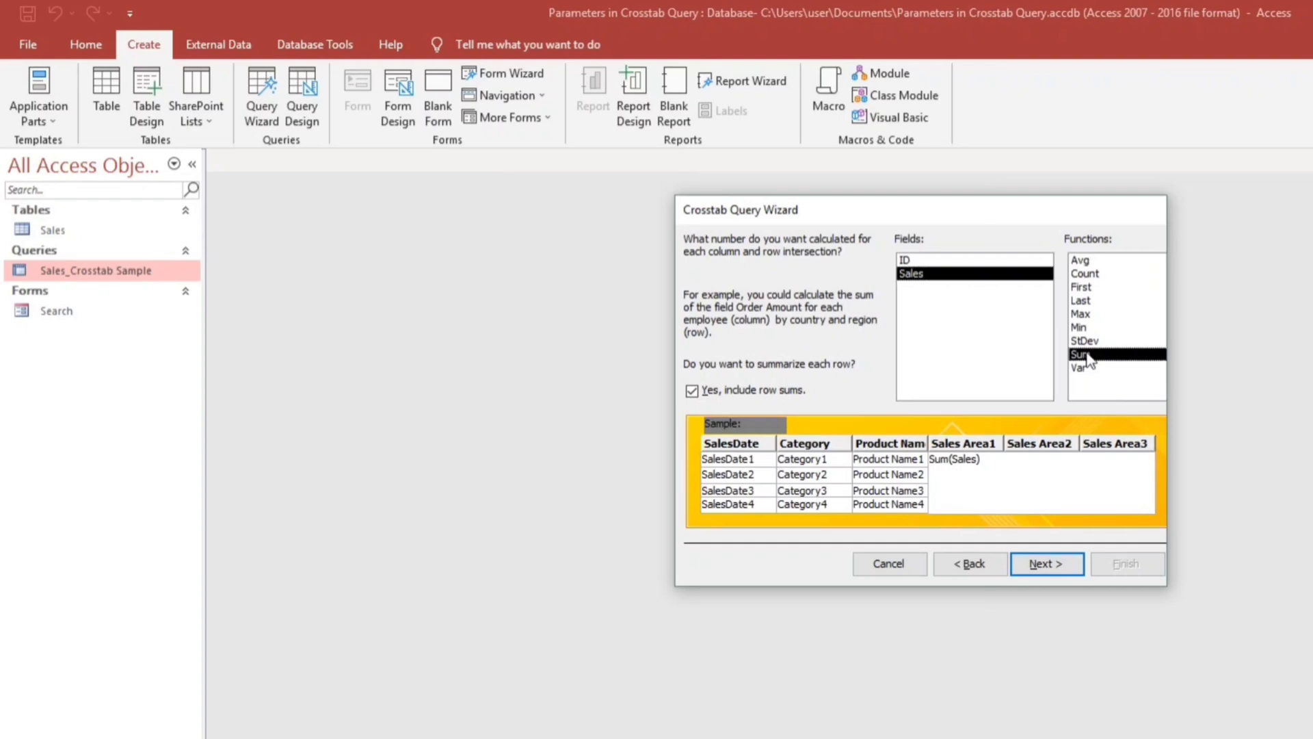
pyautogui.click(1058, 572)
pyautogui.click(1121, 566)
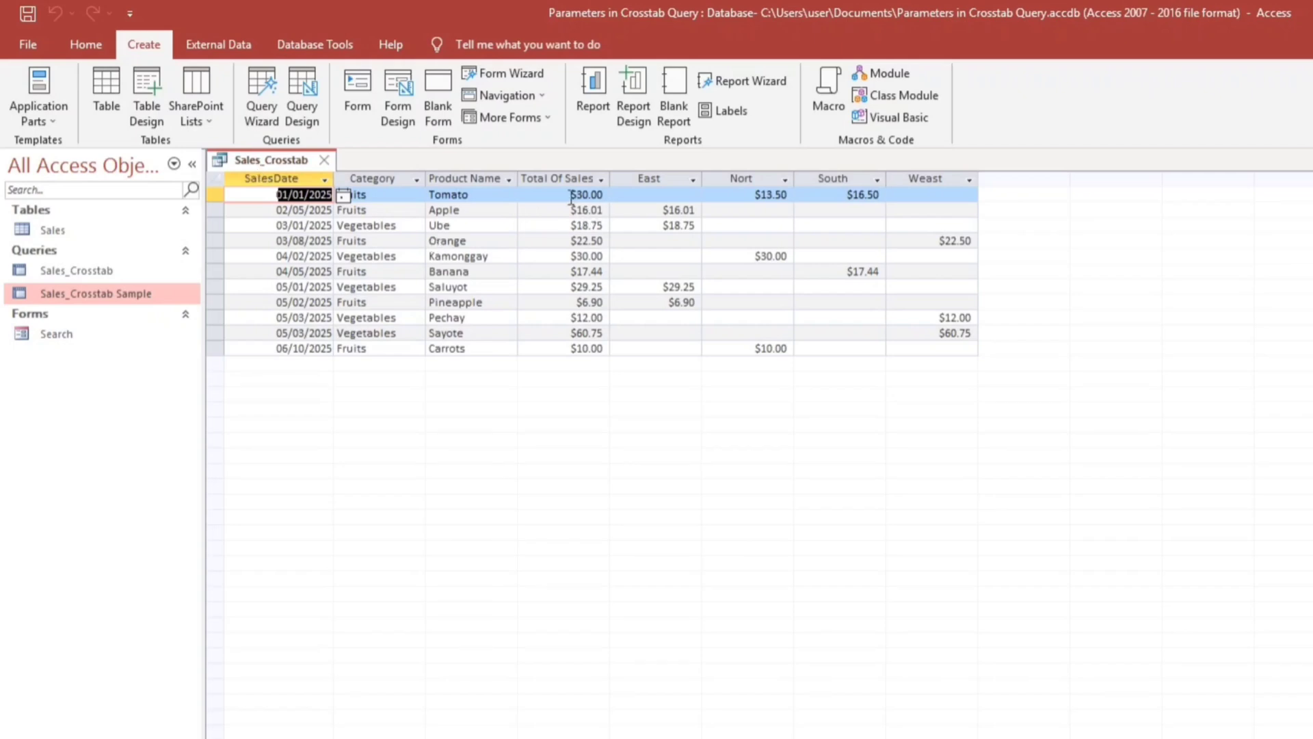
# Move Total Of Sales after the Weast column and open Sales_Crosstab in Design view
pyautogui.click(552, 182)
pyautogui.moveTo(568, 182); pyautogui.dragTo(1042, 222)
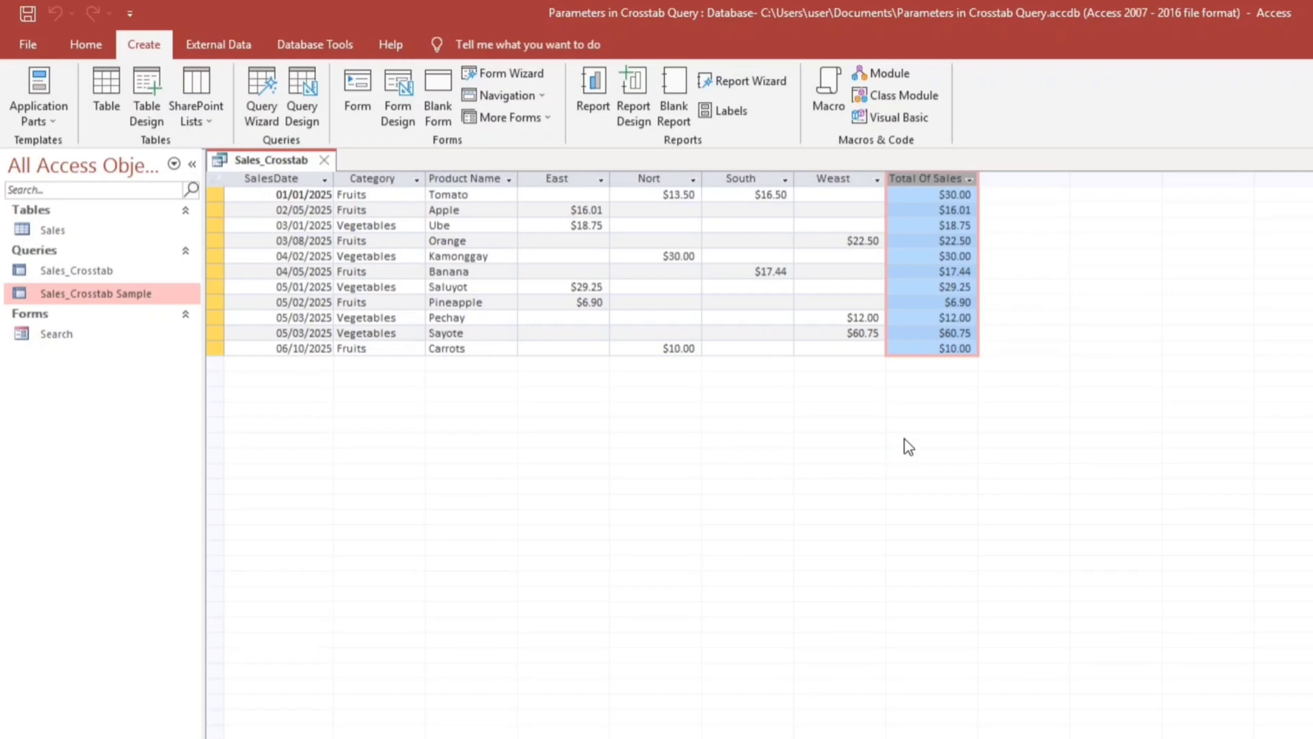
pyautogui.rightClick(266, 165)
pyautogui.click(342, 245)
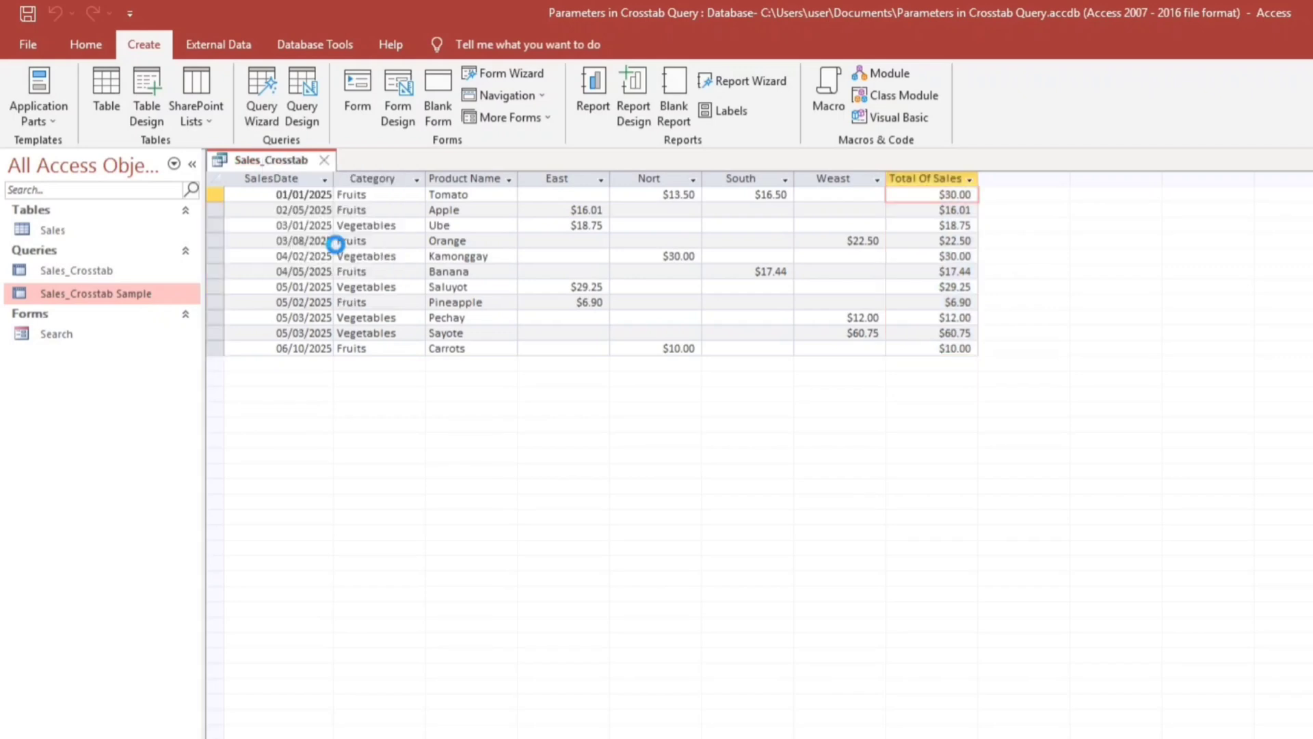
# Enter [Please select Category] as the Category criterion in the new query and run it
pyautogui.click(422, 587)
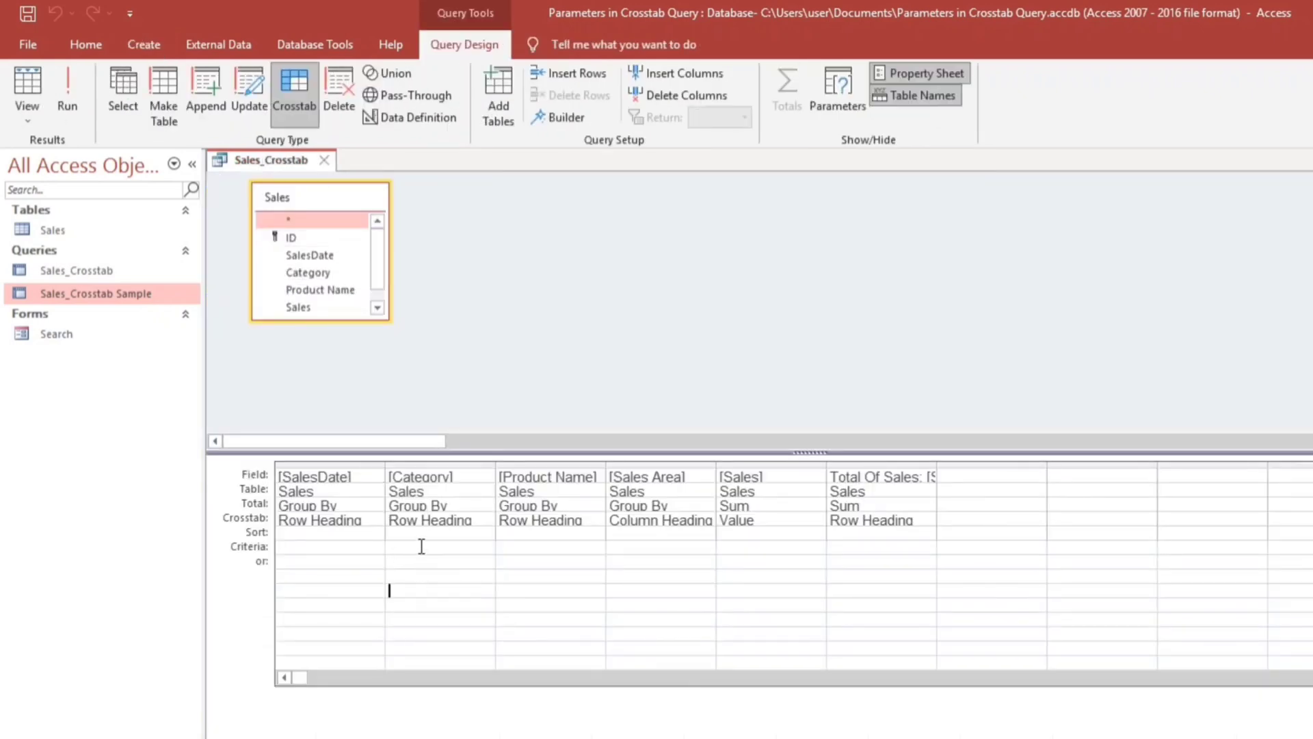
pyautogui.hotkey('shift', 'F2')
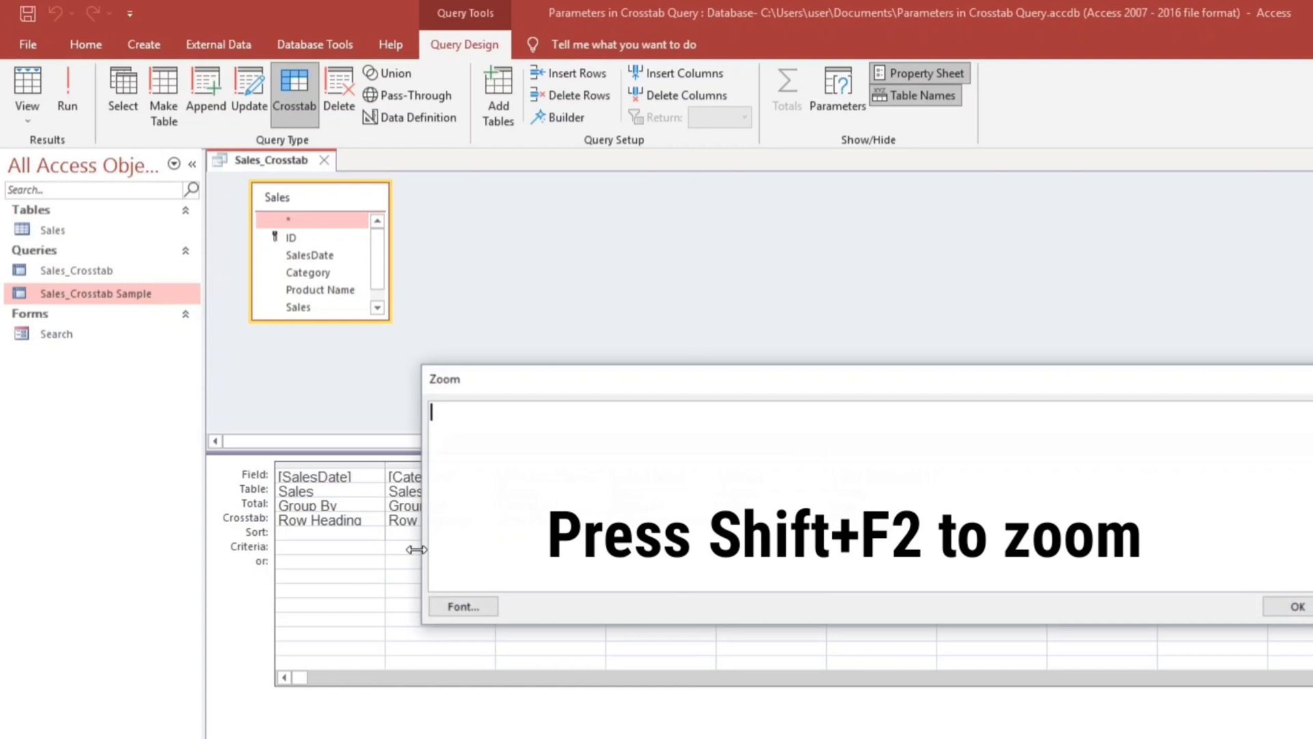
pyautogui.write('[')
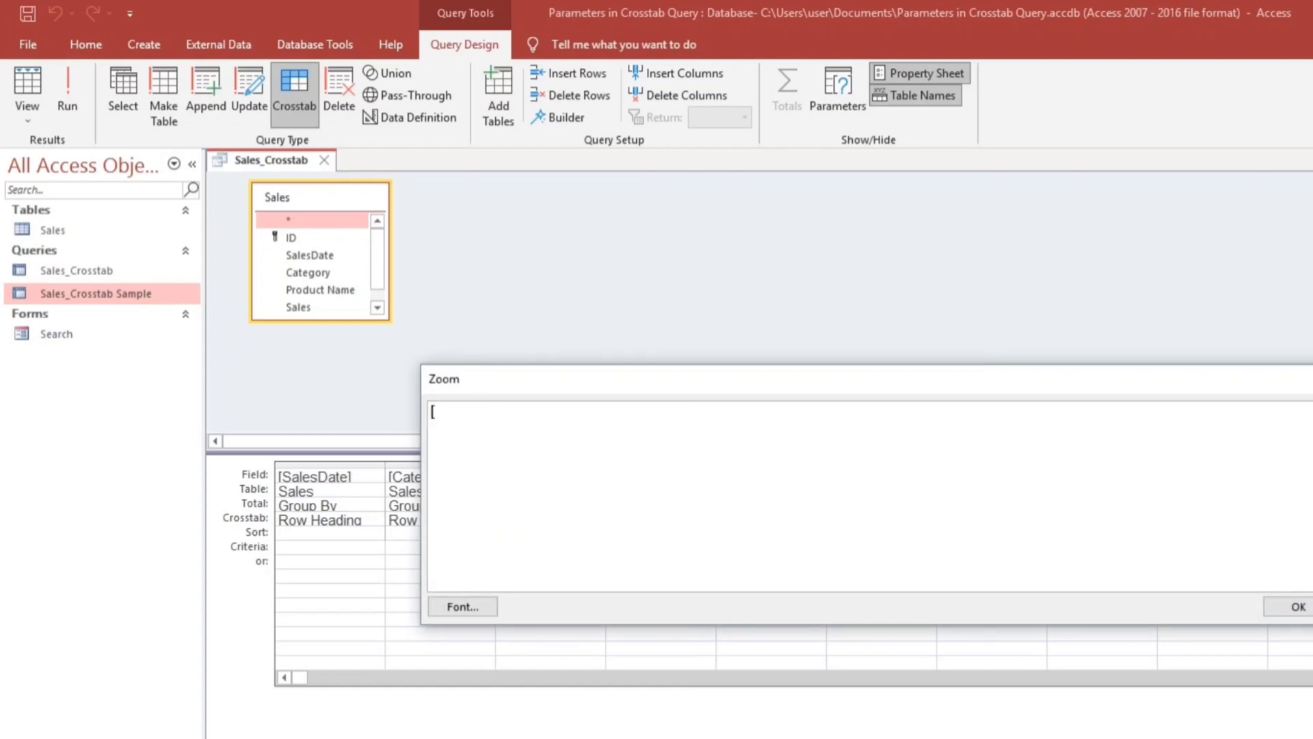
pyautogui.write('Please select Category]')
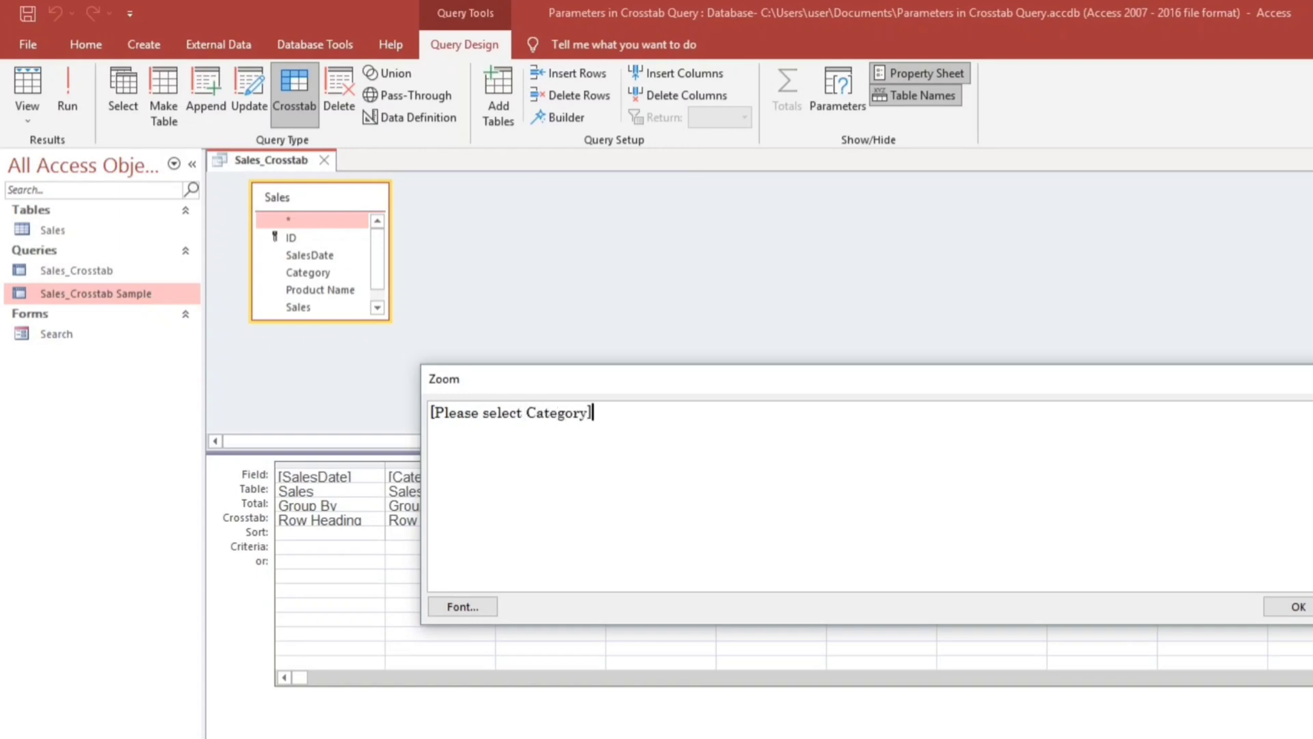
pyautogui.click(1266, 606)
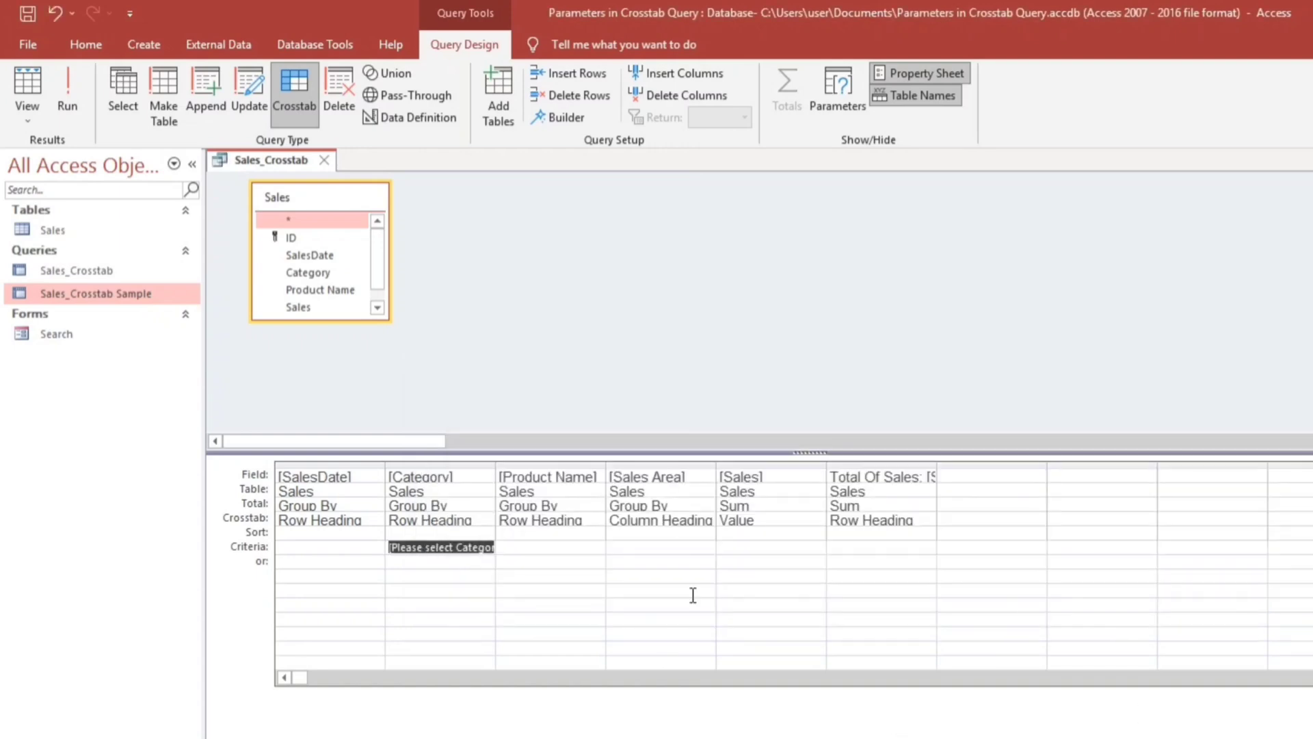
pyautogui.click(554, 573)
pyautogui.click(74, 89)
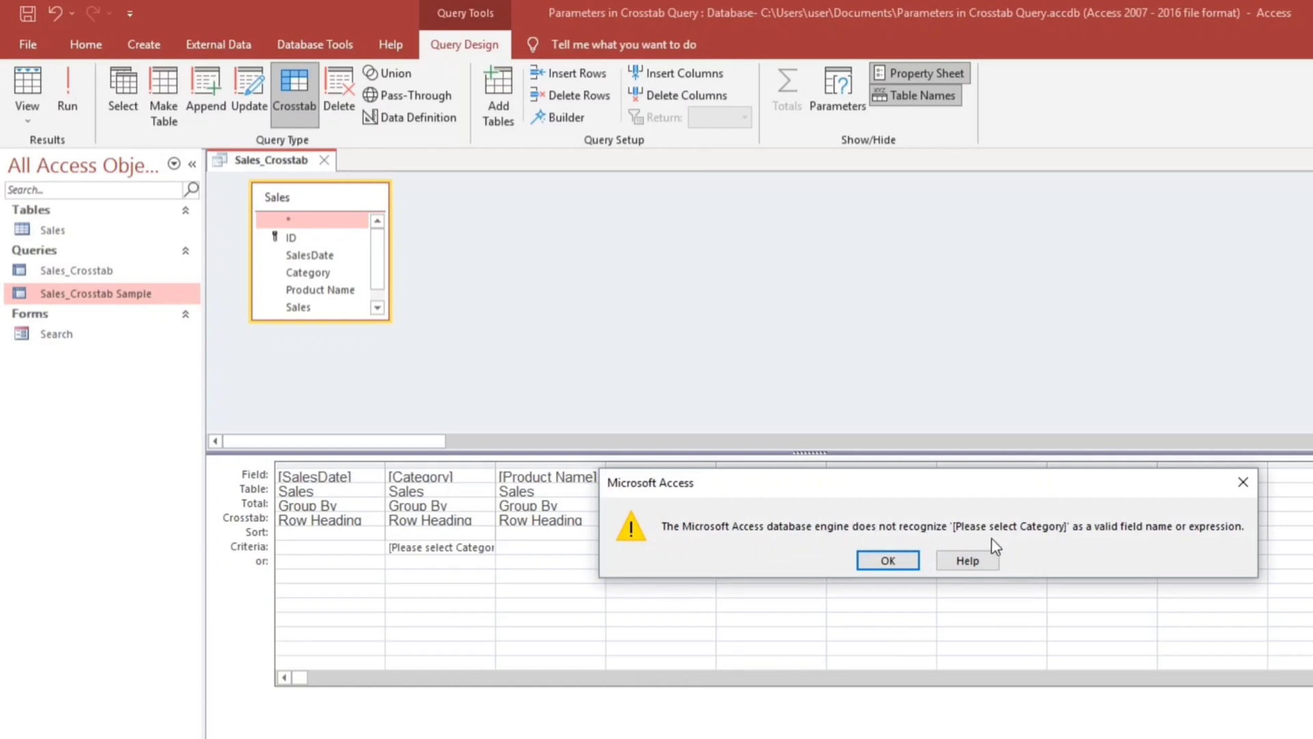
# Dismiss the error, widen the Category column, and copy its criterion text
pyautogui.click(1243, 482)
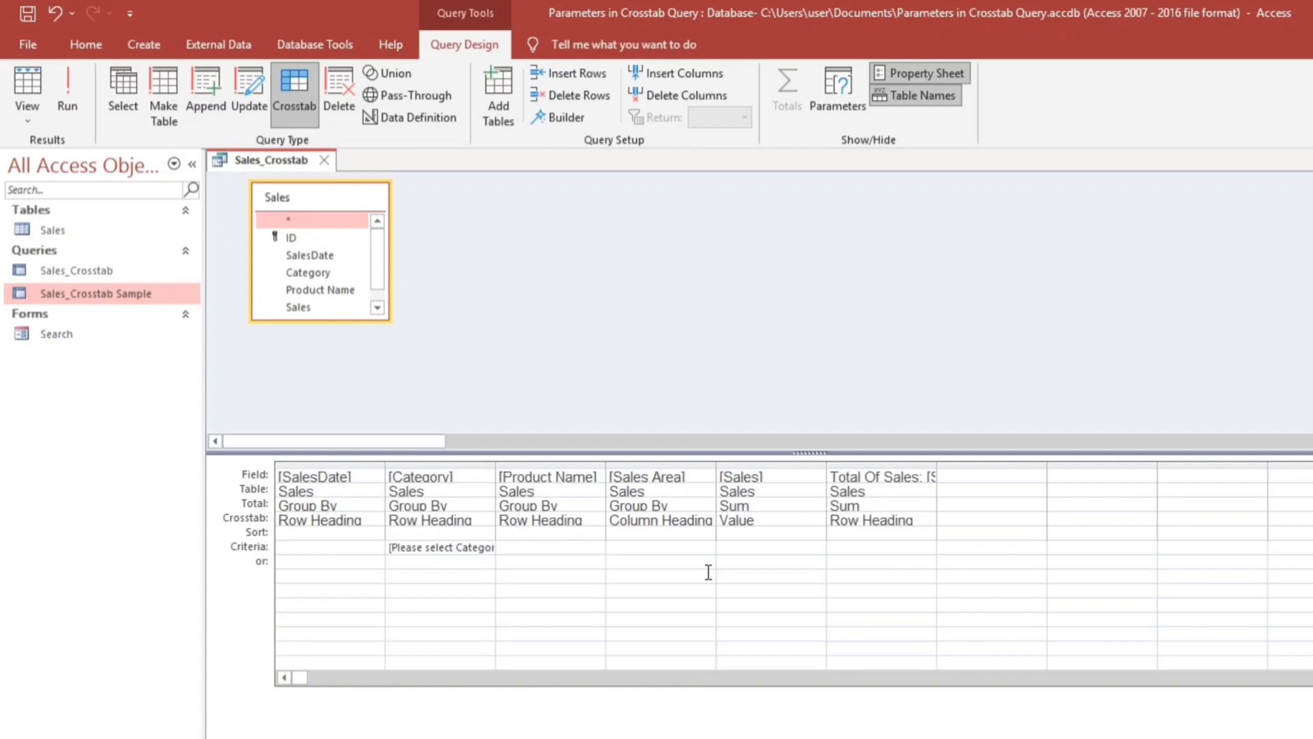
pyautogui.moveTo(504, 470); pyautogui.dragTo(610, 472)
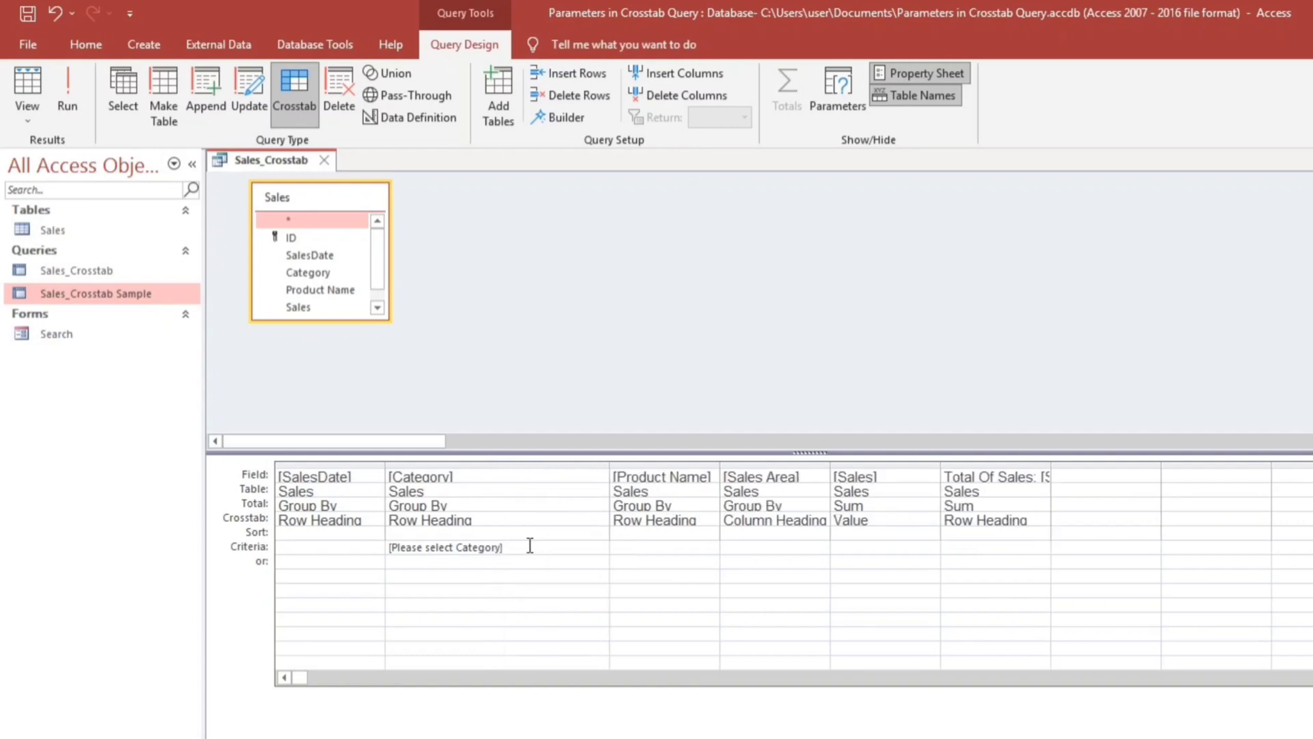
pyautogui.moveTo(531, 547); pyautogui.dragTo(388, 551)
pyautogui.hotkey('ctrl', 'c')
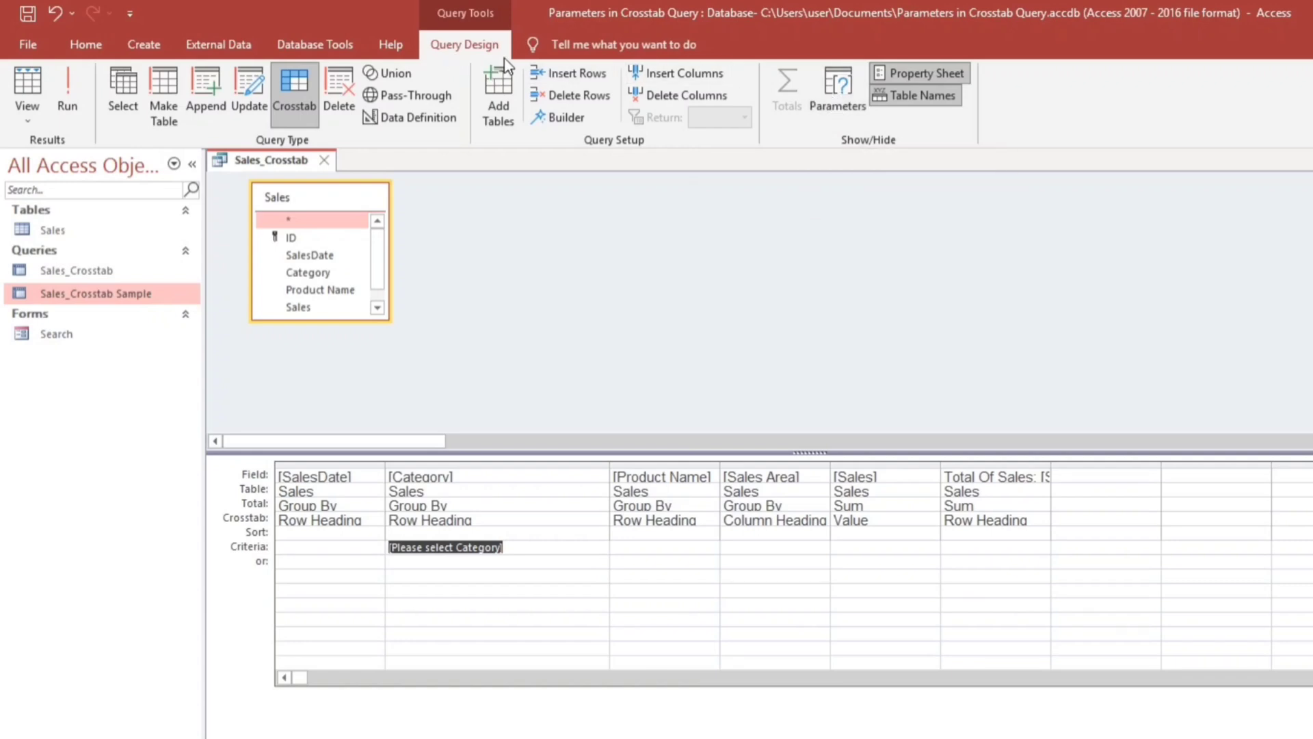
# Declare [Please select Category] as a Short Text query parameter
pyautogui.click(833, 85)
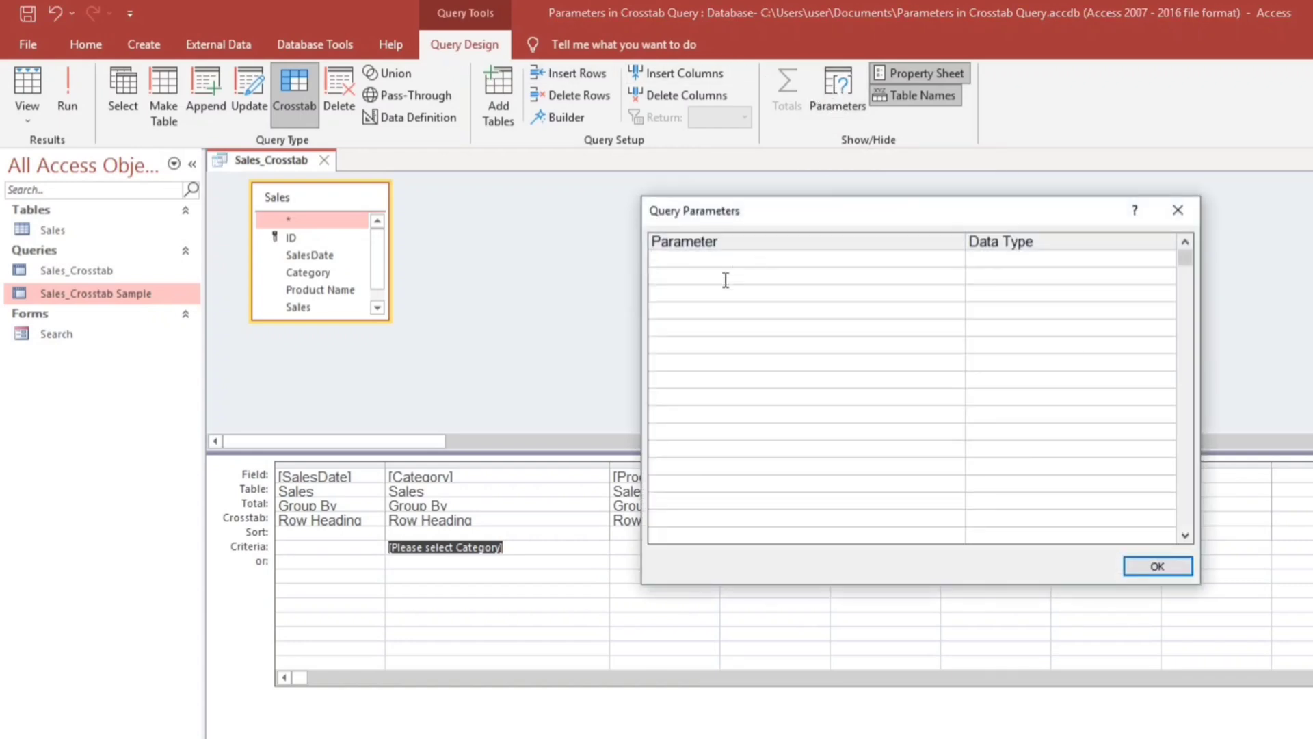
pyautogui.hotkey('ctrl', 'v')
pyautogui.click(1015, 259)
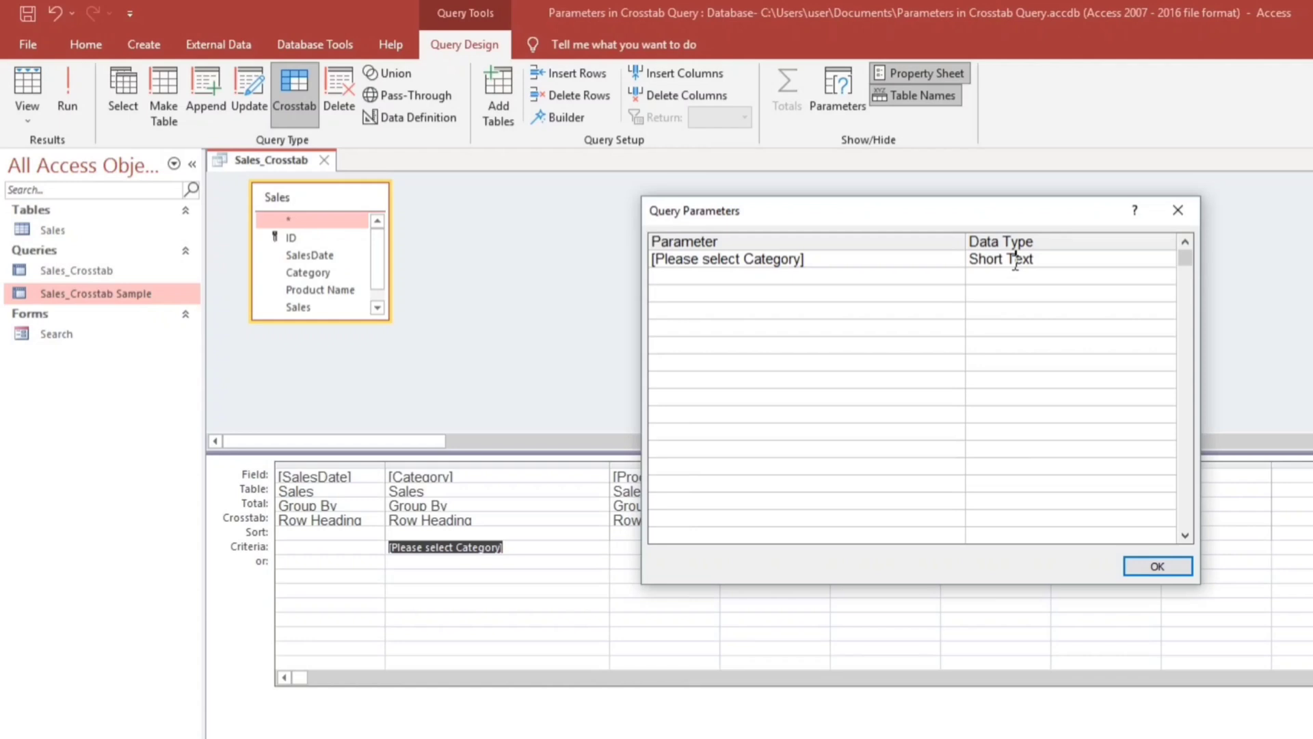
pyautogui.click(1156, 570)
pyautogui.click(671, 582)
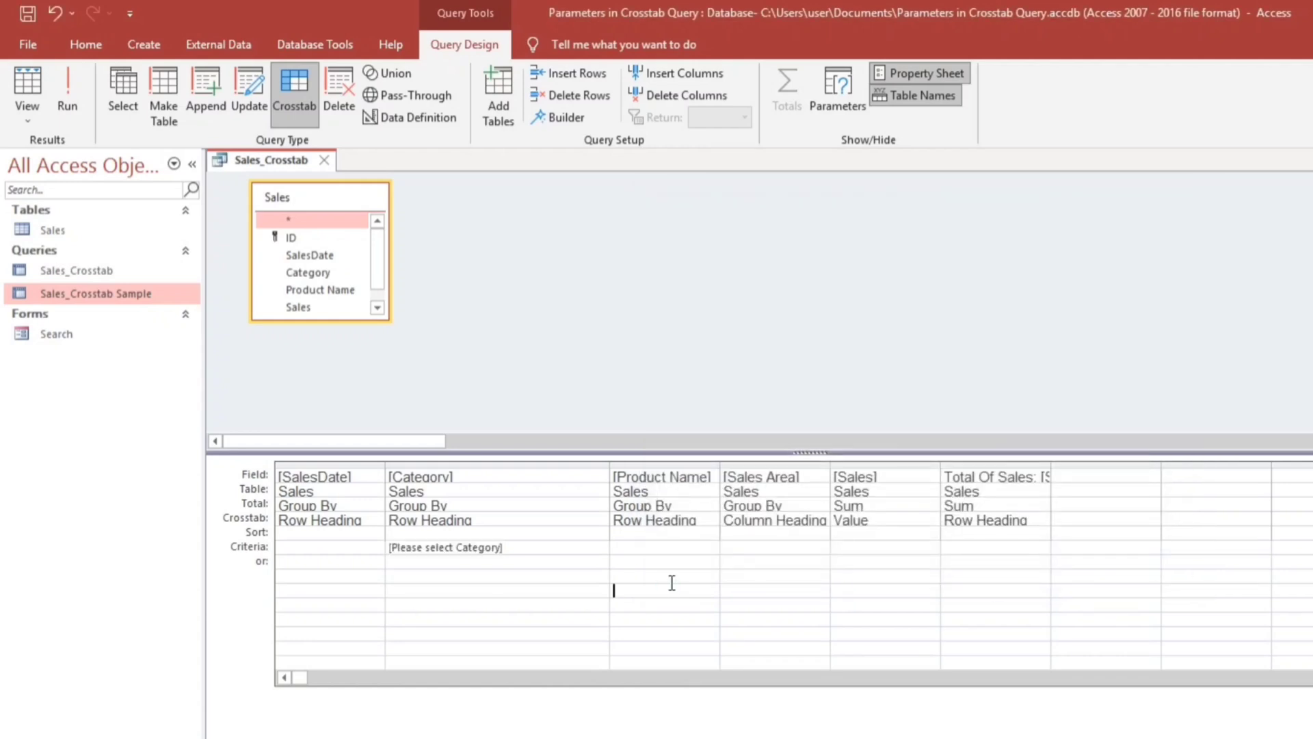
# Run the crosstab and answer the category prompt with Fruits
pyautogui.click(62, 78)
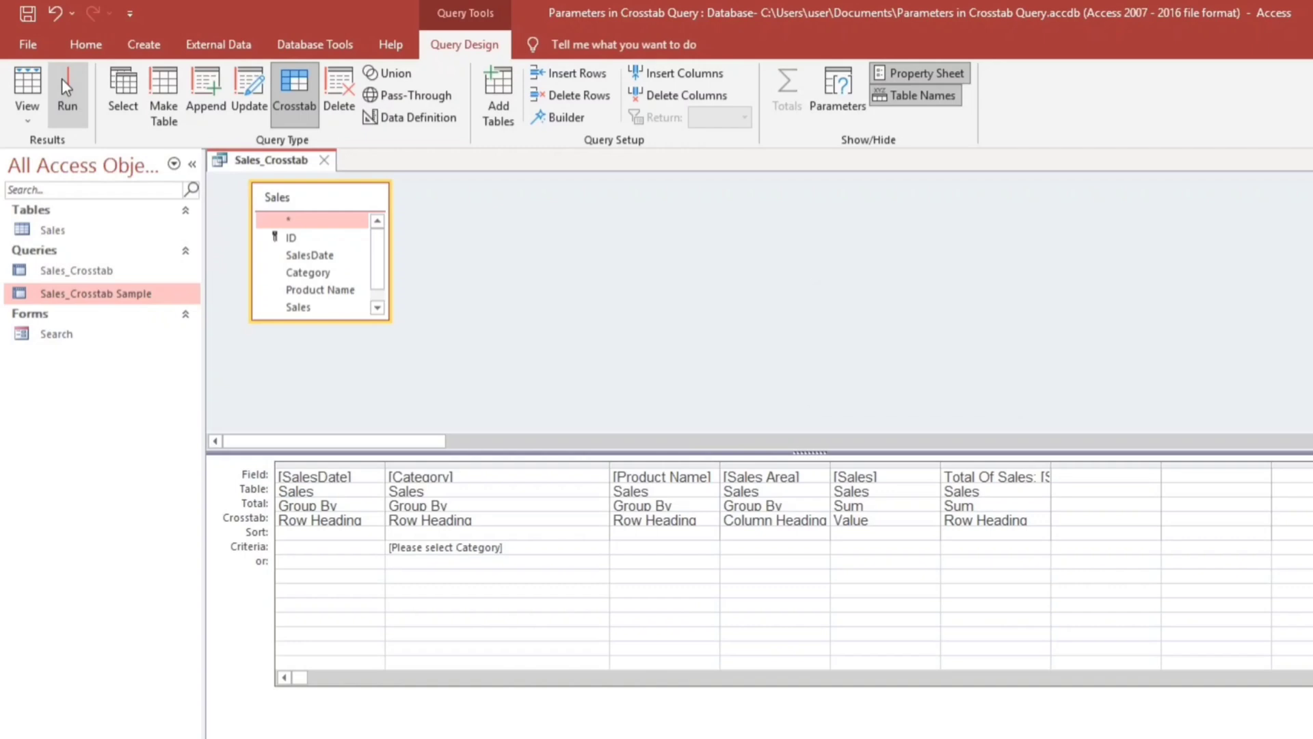
pyautogui.write('Fruits')
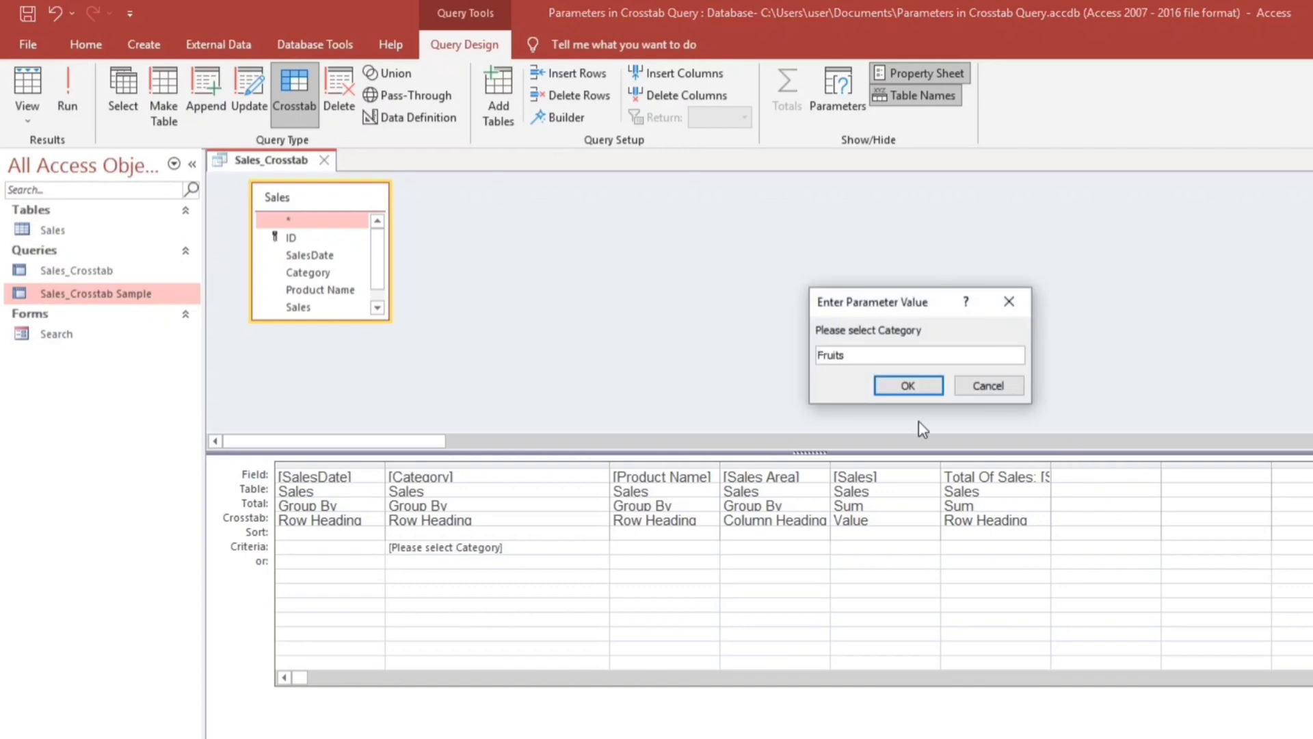
pyautogui.click(887, 388)
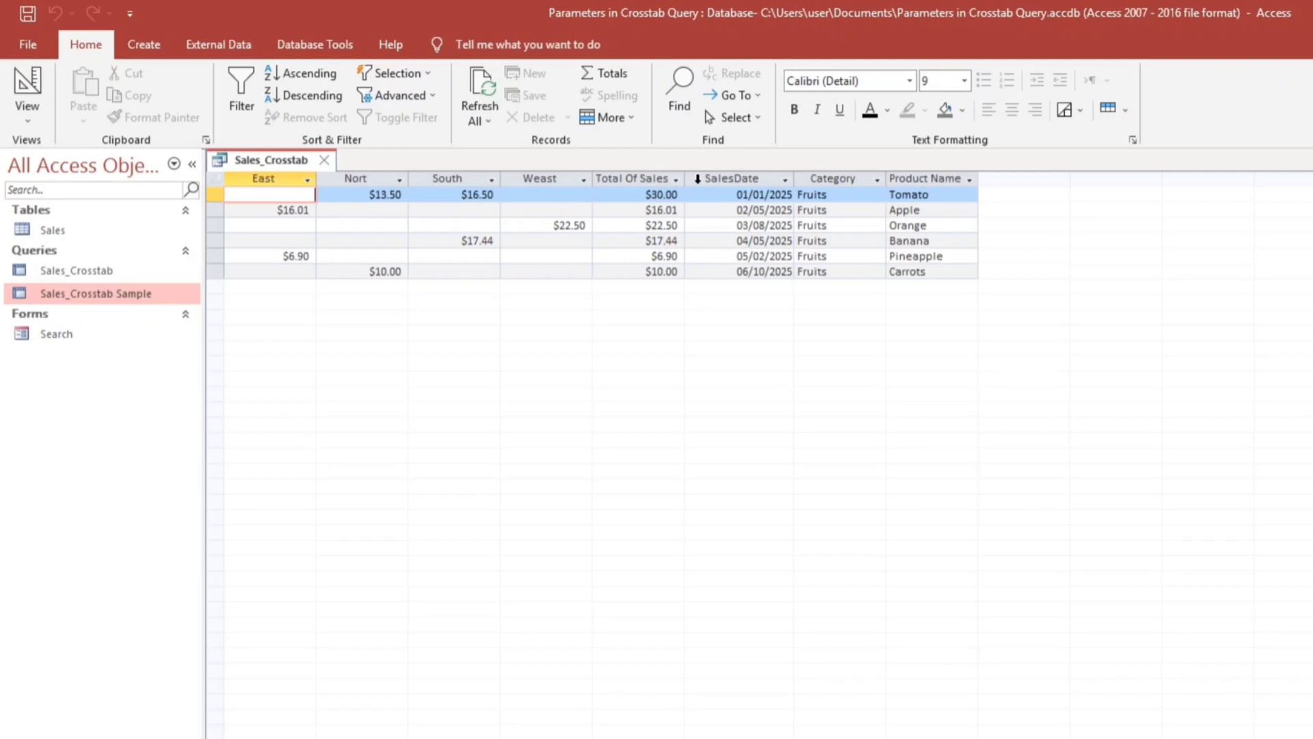
pyautogui.moveTo(696, 177); pyautogui.dragTo(198, 214)
pyautogui.click(383, 256)
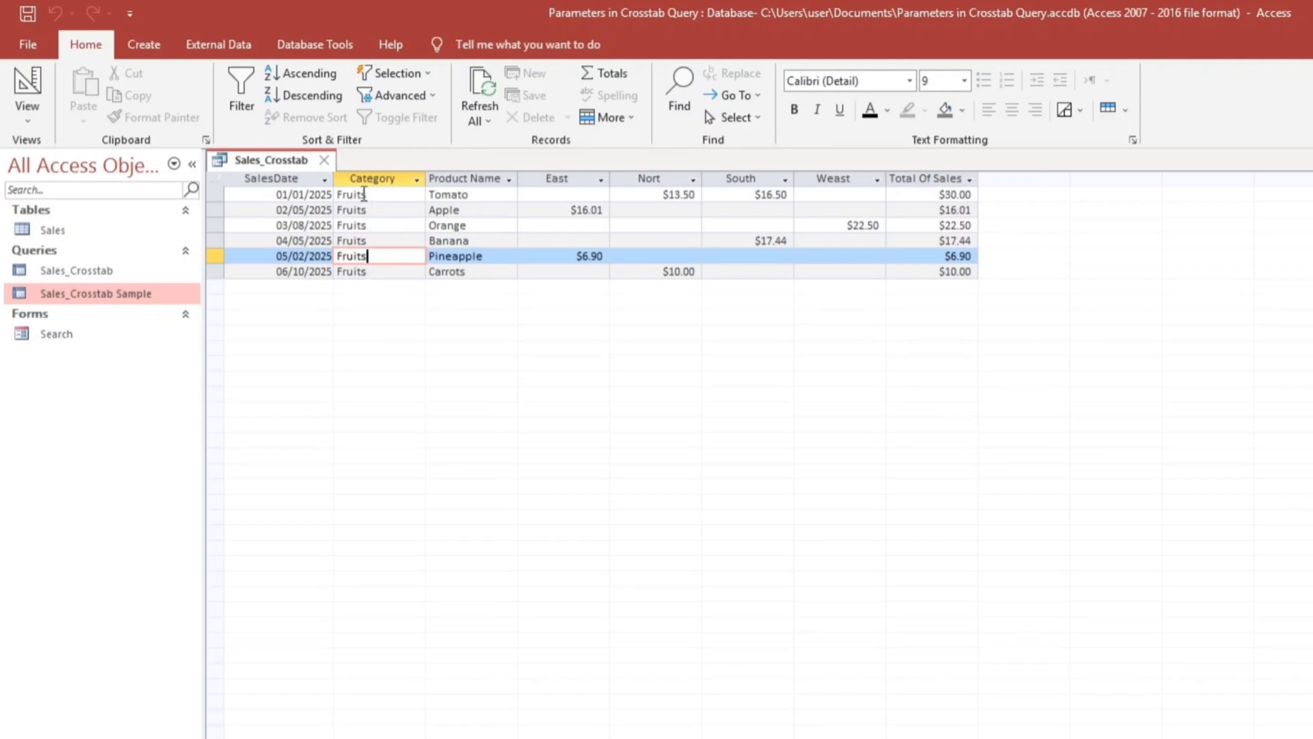
# Return to Design view and rerun with Vegetables, showing five Vegetables rows
pyautogui.click(28, 85)
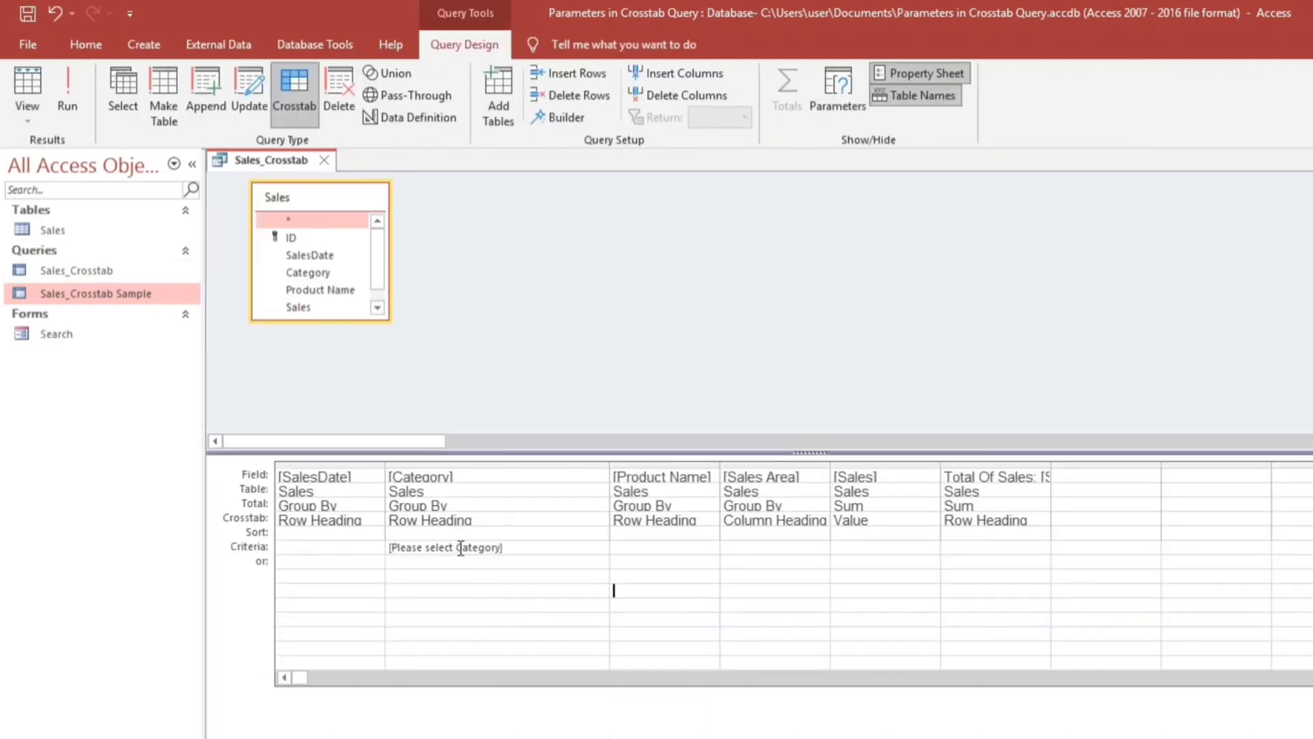
pyautogui.click(68, 87)
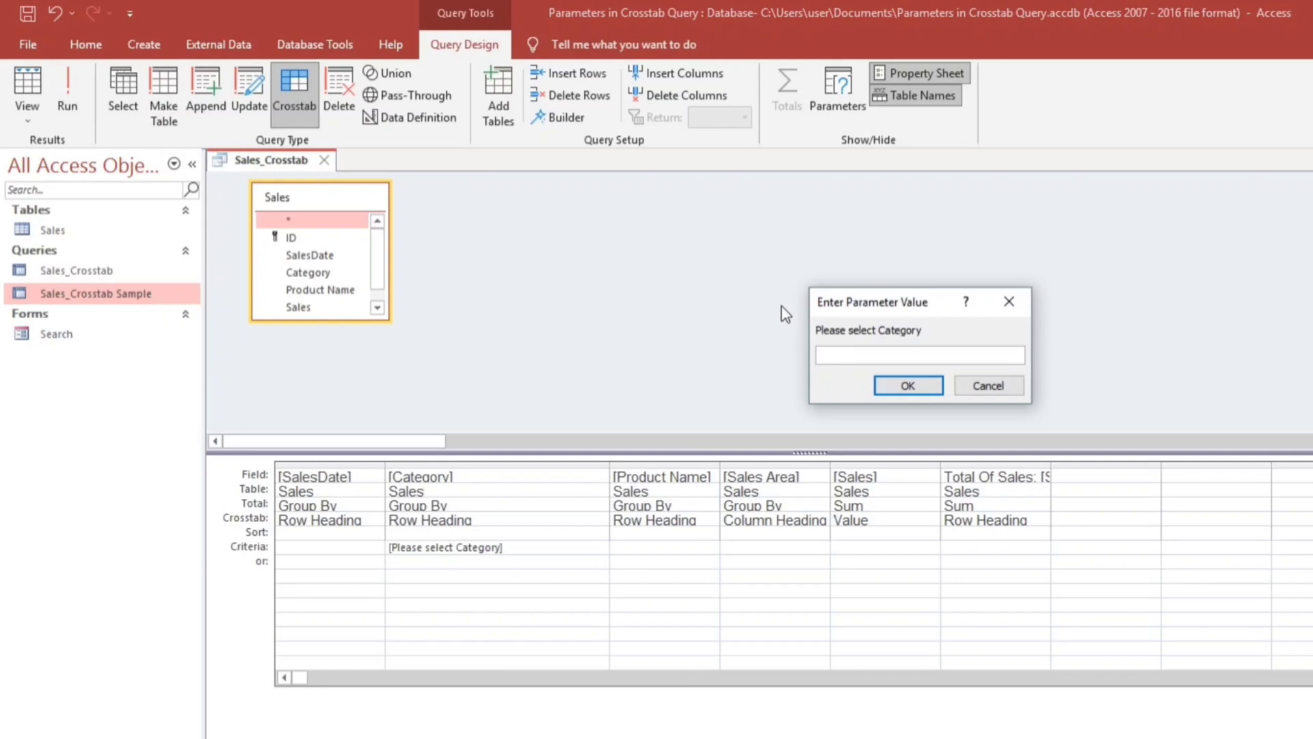
pyautogui.write('vegetables')
pyautogui.press('Return')
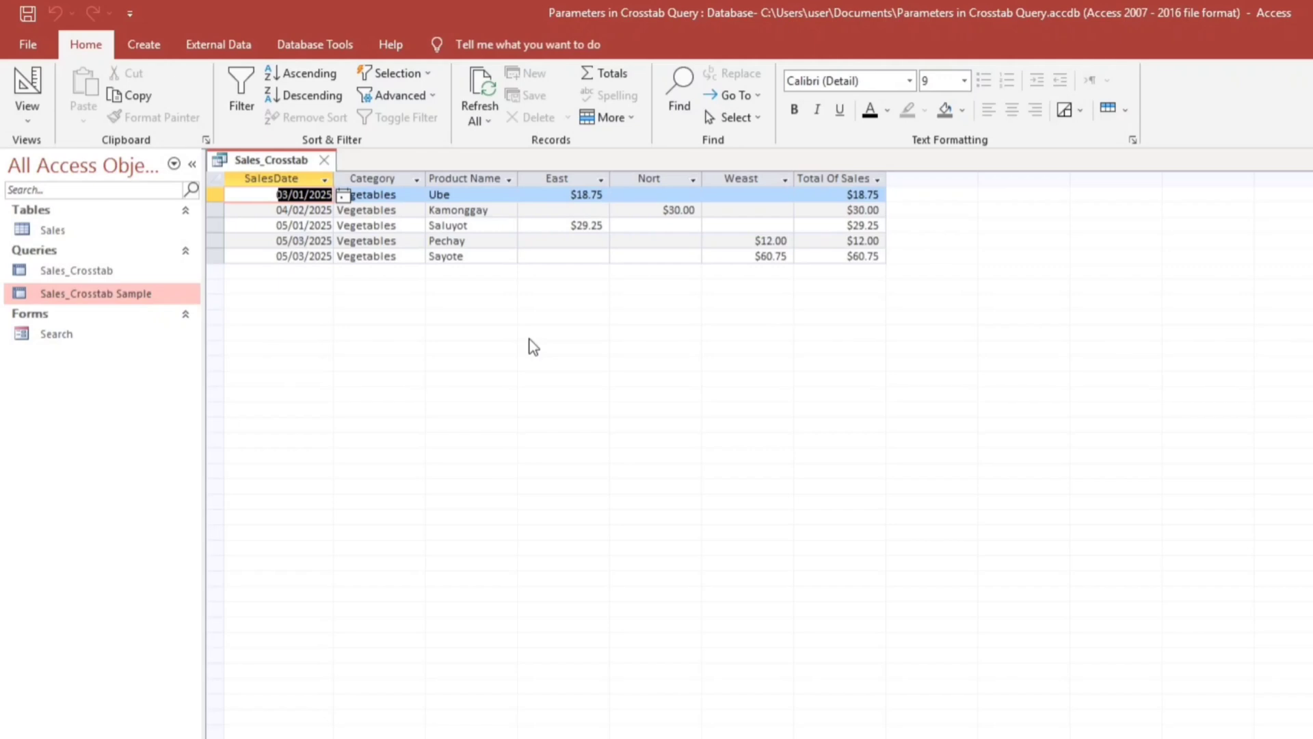
pyautogui.click(398, 256)
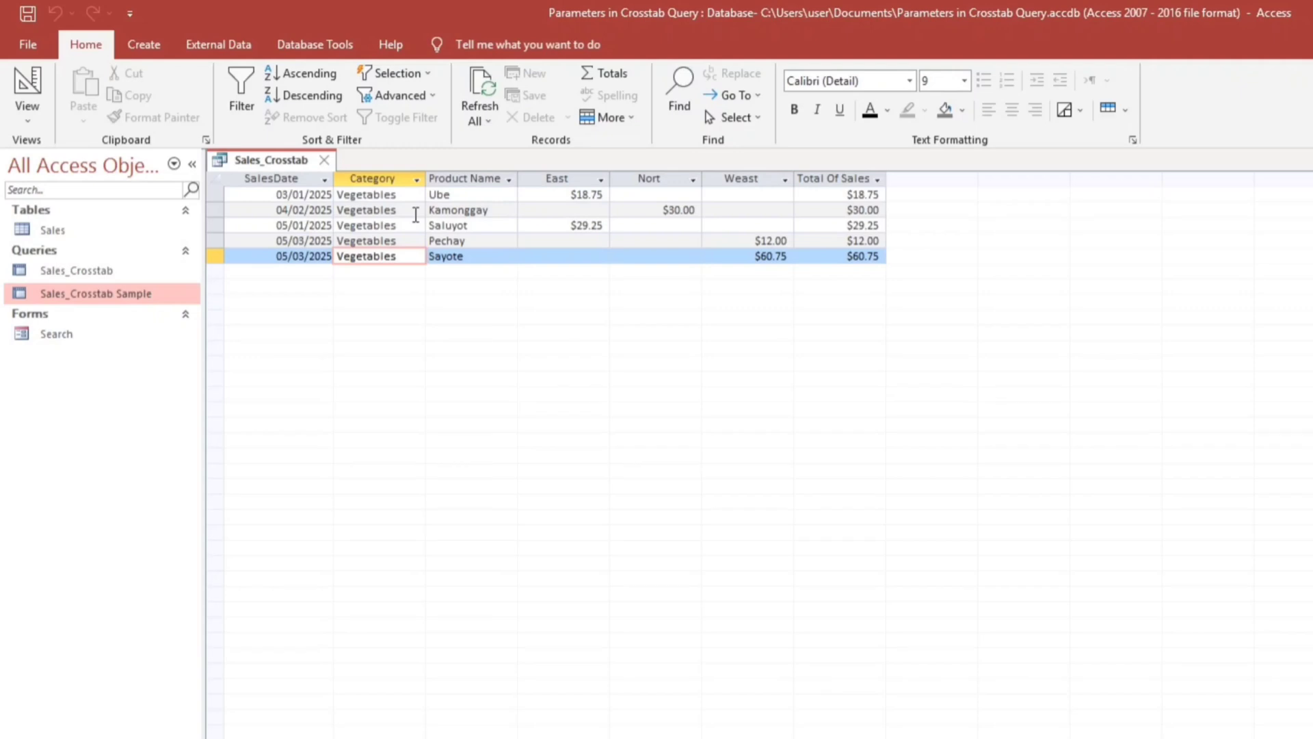
# Check the Search form's Category combo box name in its properties, then return to Sales_Crosstab design
pyautogui.click(66, 339)
pyautogui.doubleClick(64, 339)
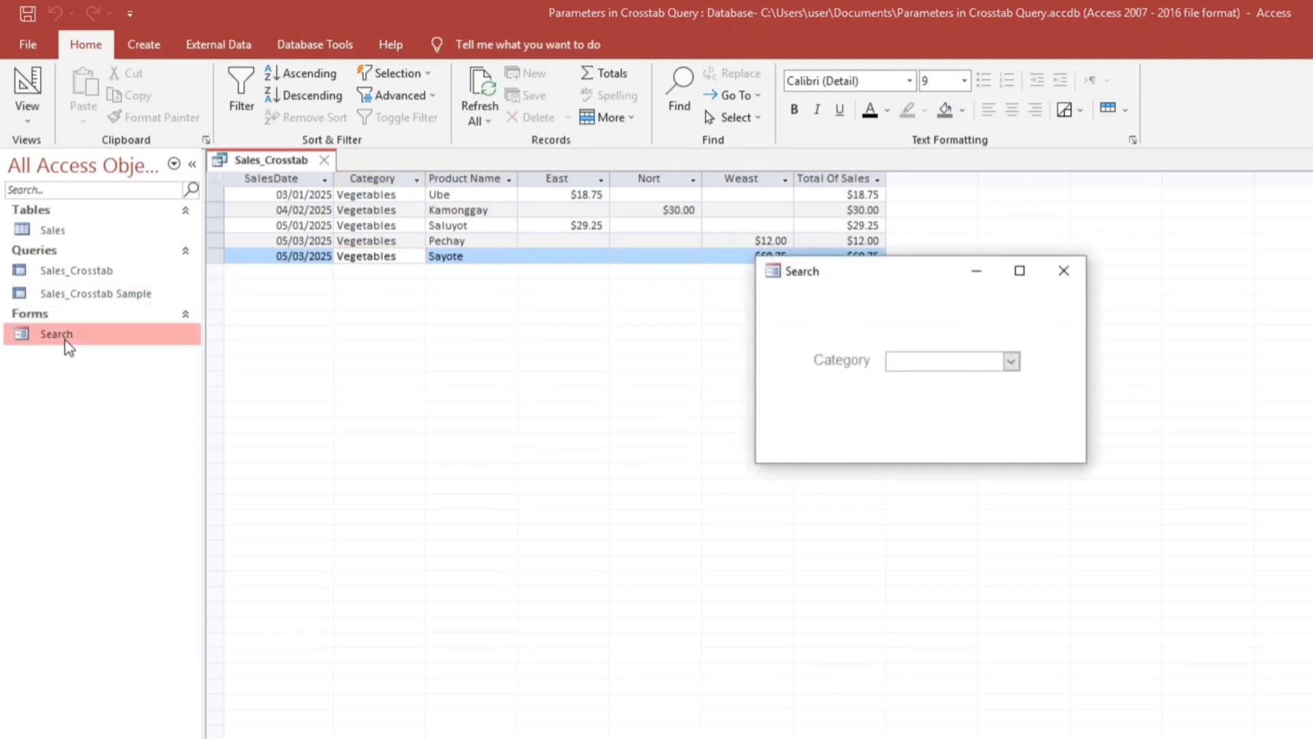
pyautogui.rightClick(890, 383)
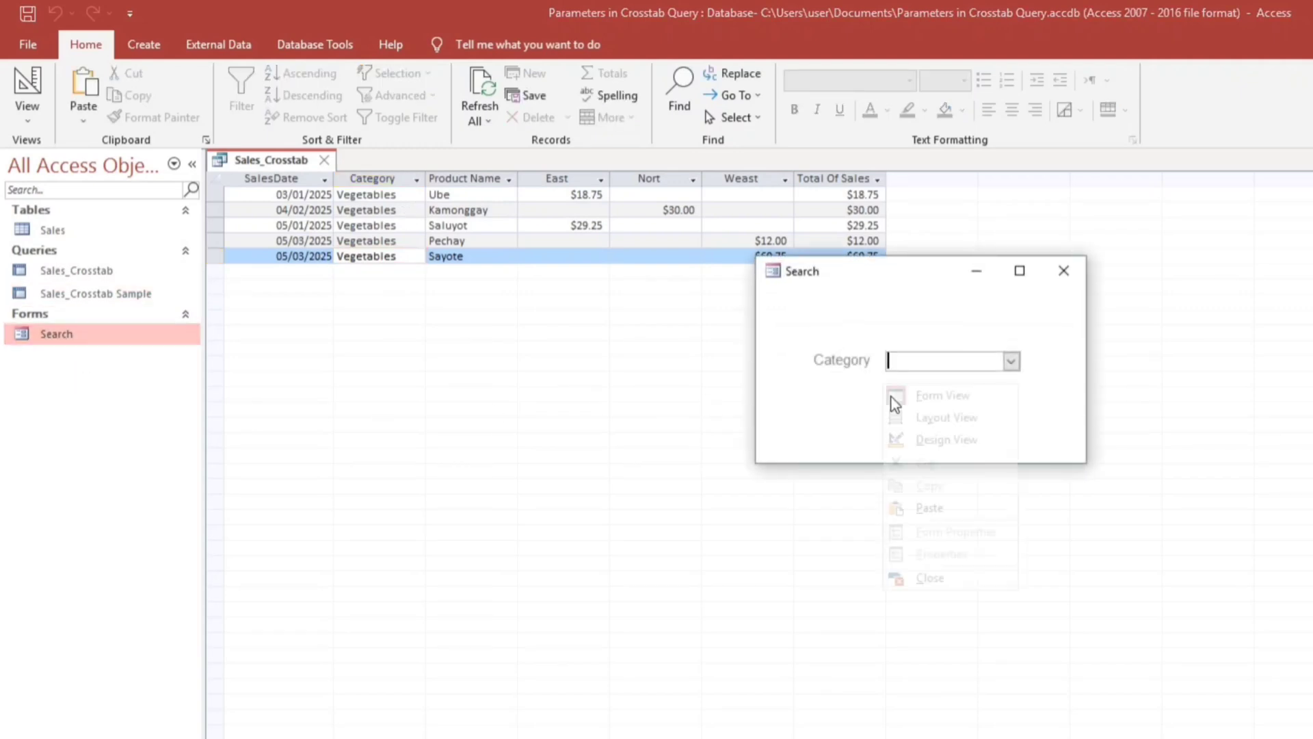
pyautogui.click(948, 439)
pyautogui.doubleClick(411, 286)
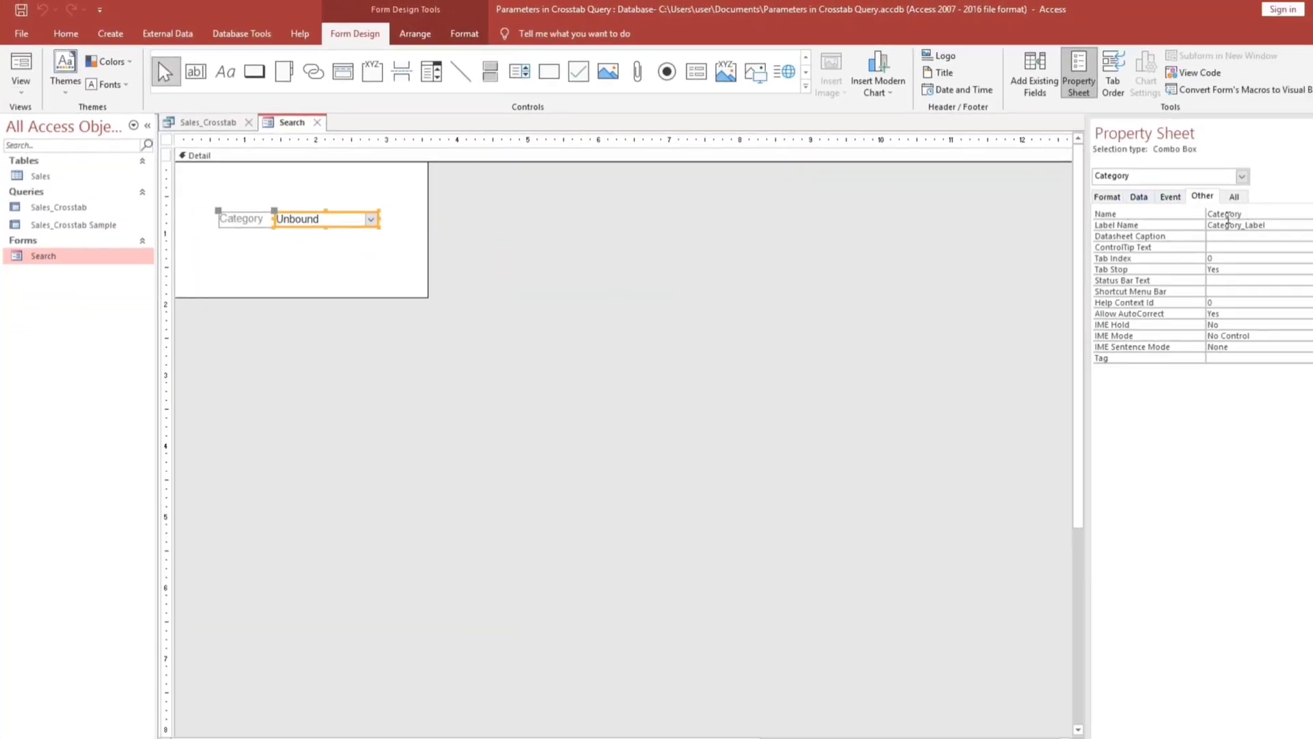
pyautogui.click(317, 123)
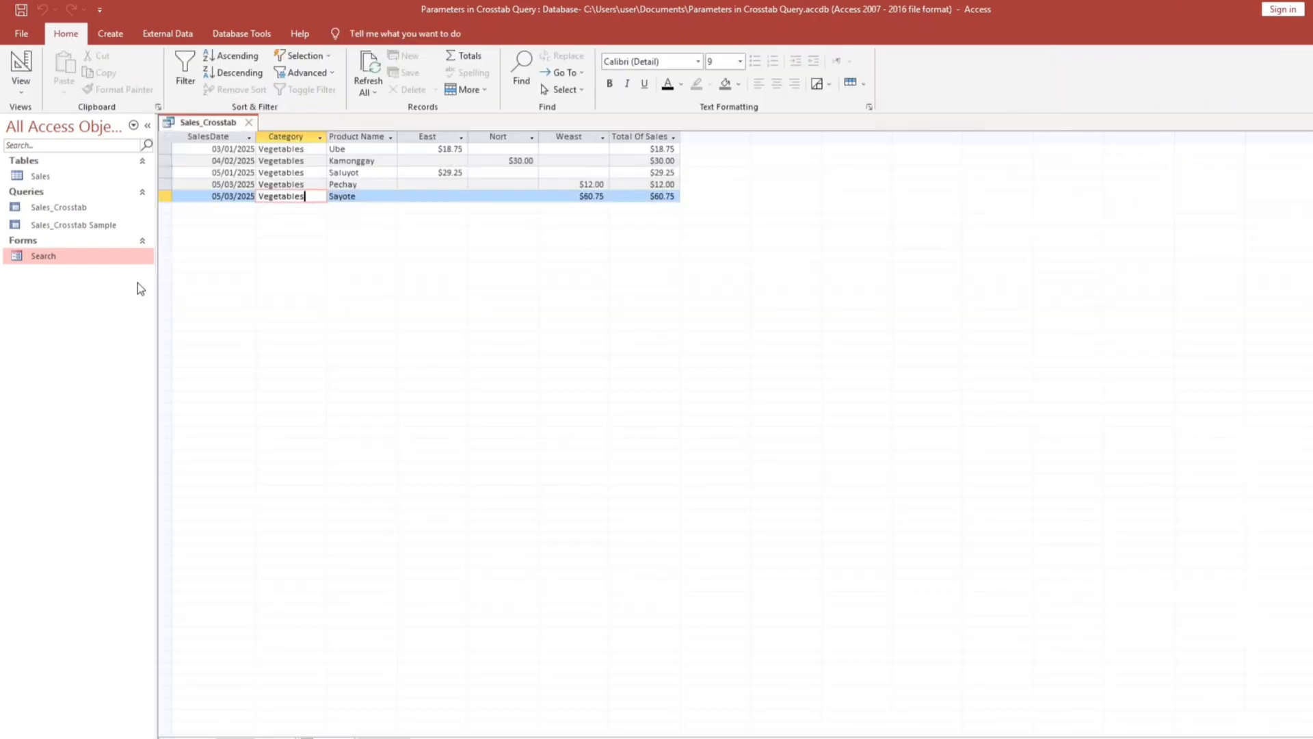
pyautogui.click(22, 65)
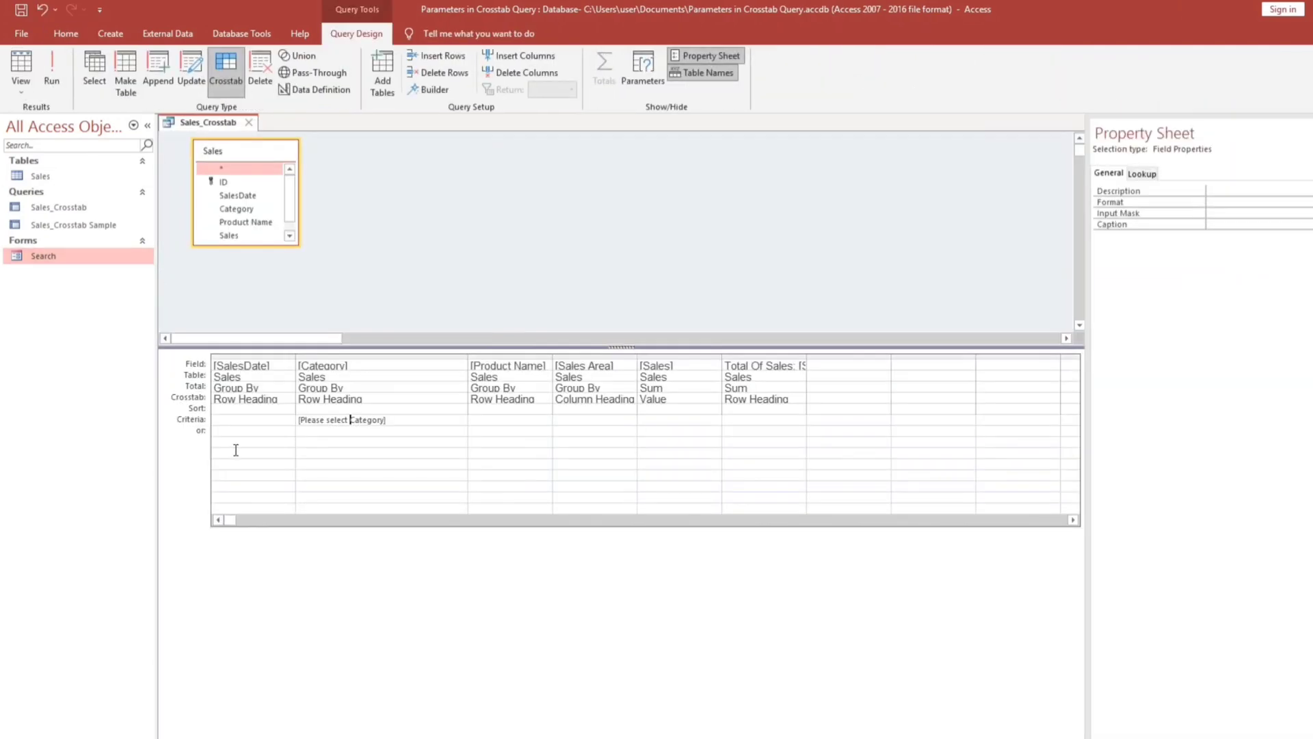
# Remove the [Please select Category] declaration from Query Parameters
pyautogui.click(643, 68)
pyautogui.hotkey('shift', 'Home')
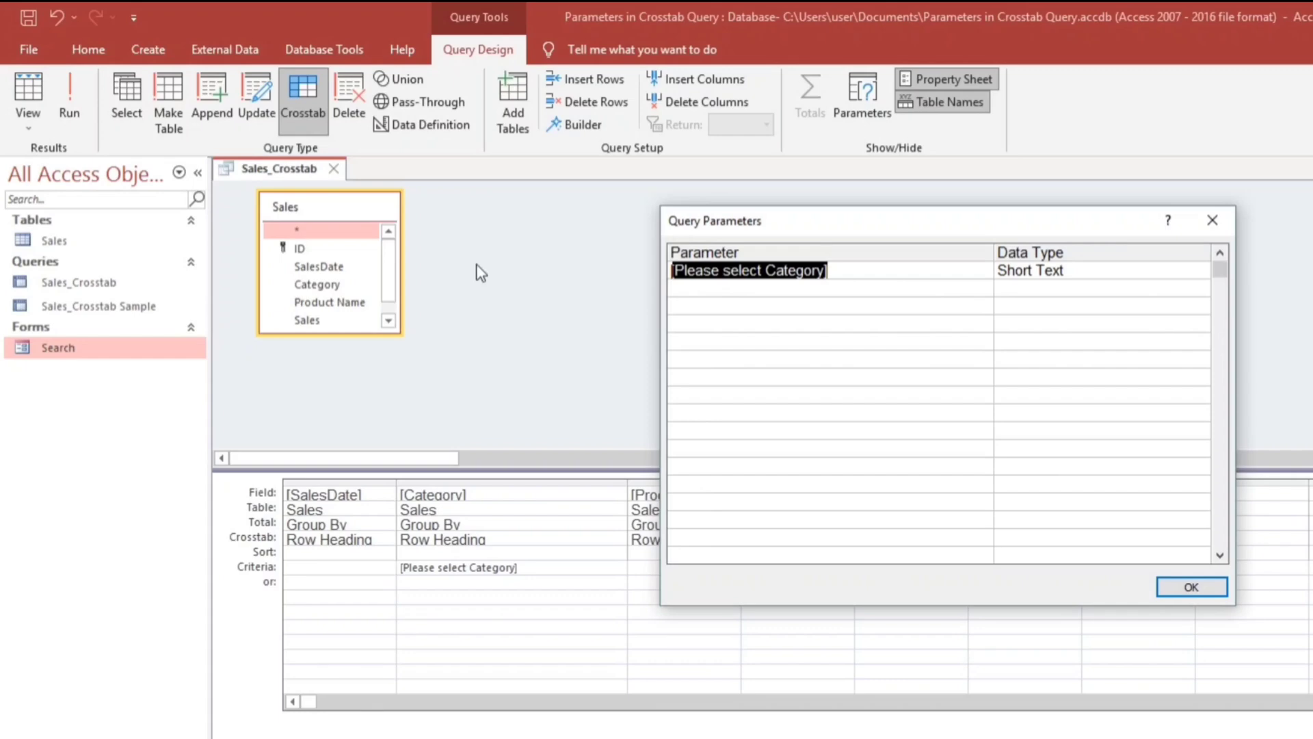
pyautogui.press('Delete')
pyautogui.click(1190, 587)
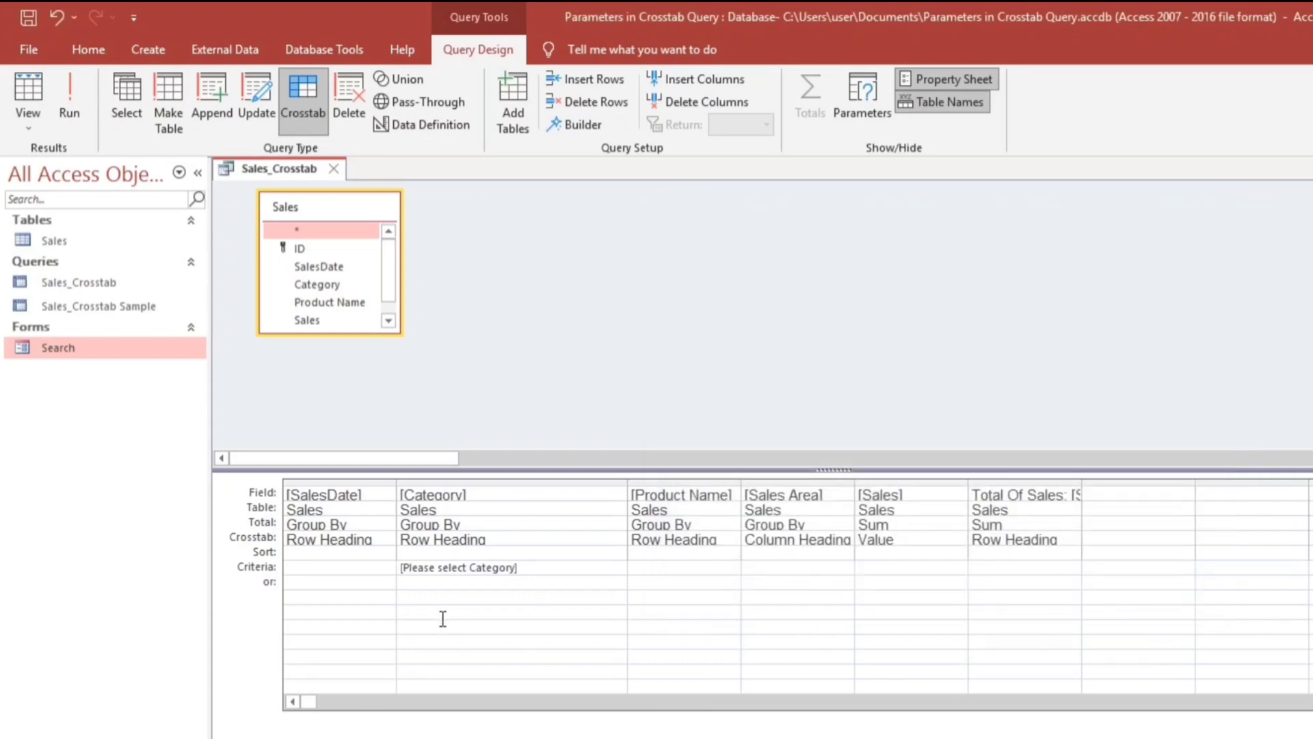
# Replace the Category criteria with [forms]![Search]![Category] and run the query
pyautogui.moveTo(546, 566); pyautogui.dragTo(250, 543)
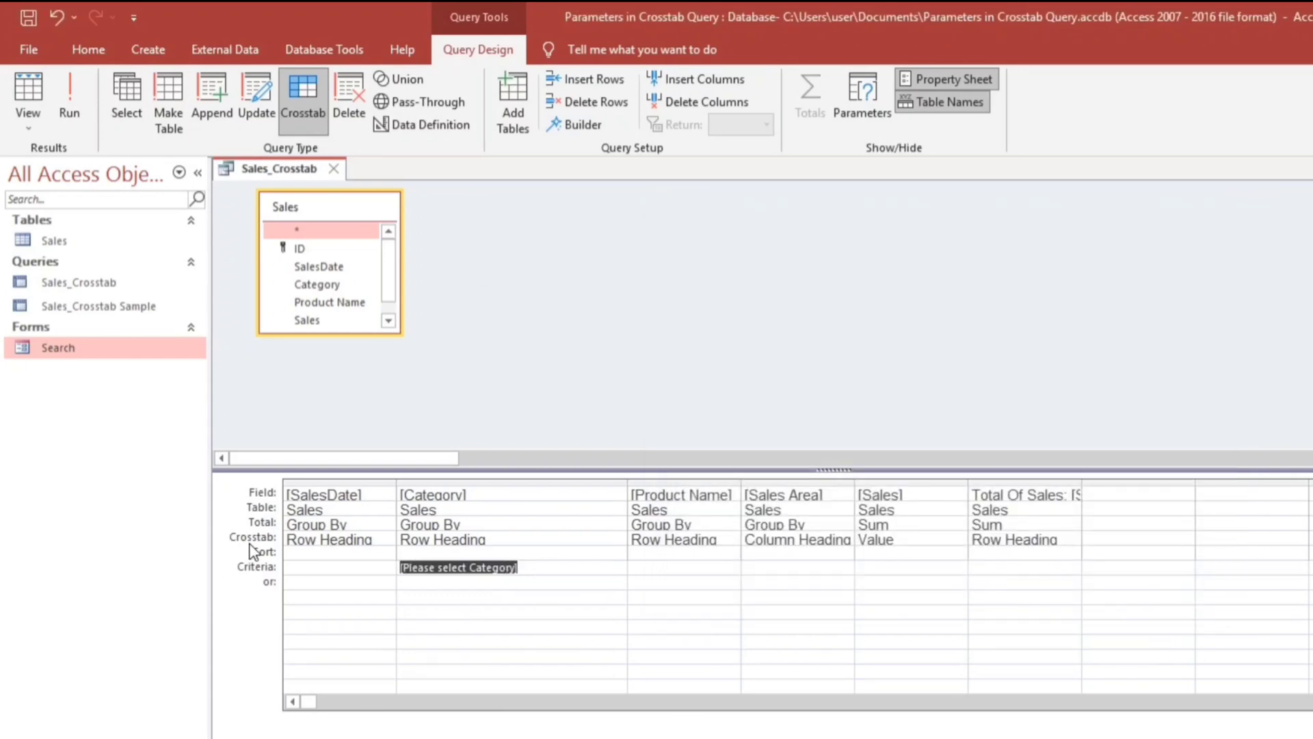
pyautogui.write('forms!')
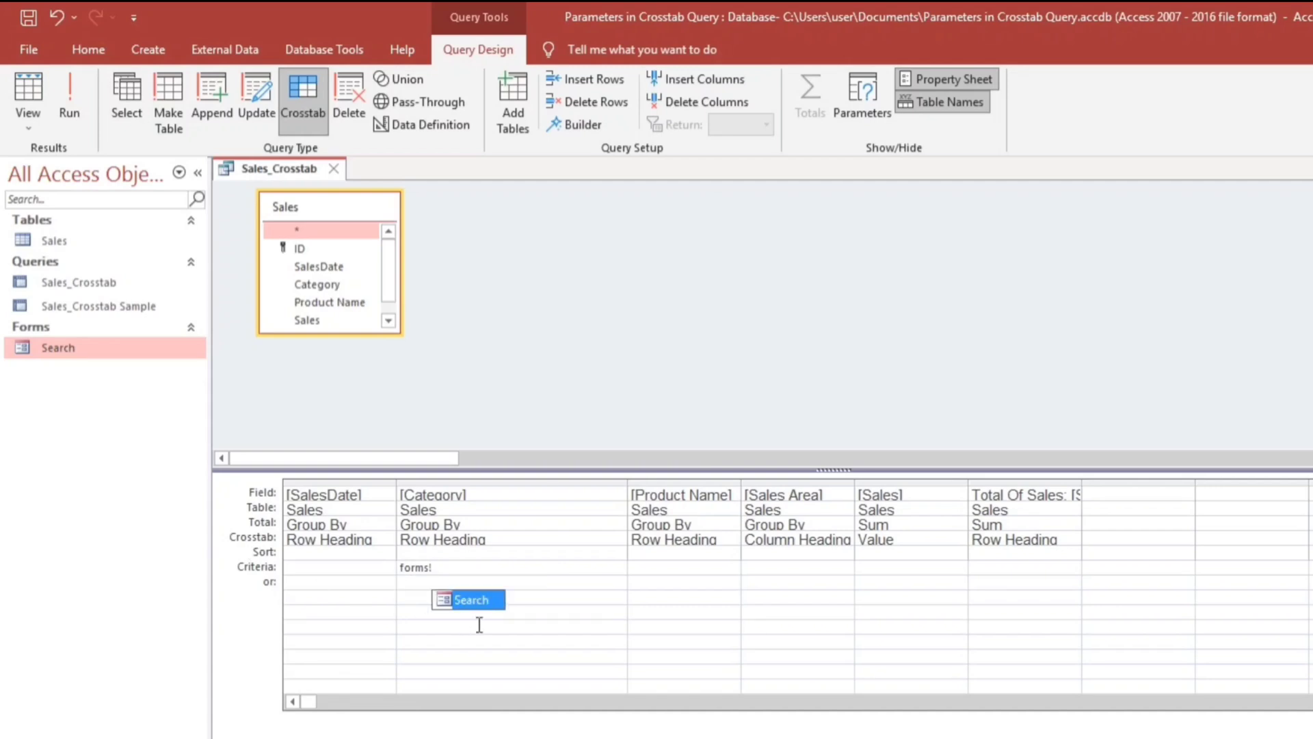
pyautogui.doubleClick(469, 602)
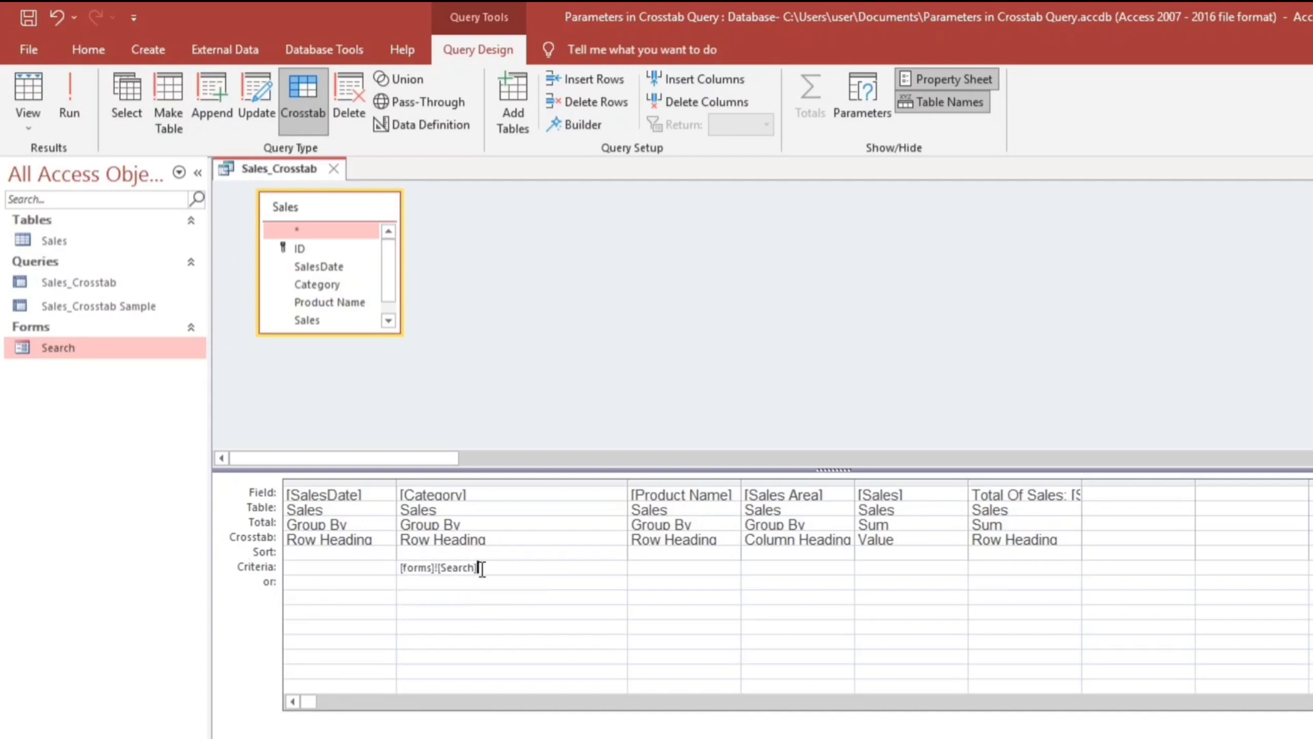
pyautogui.write('!')
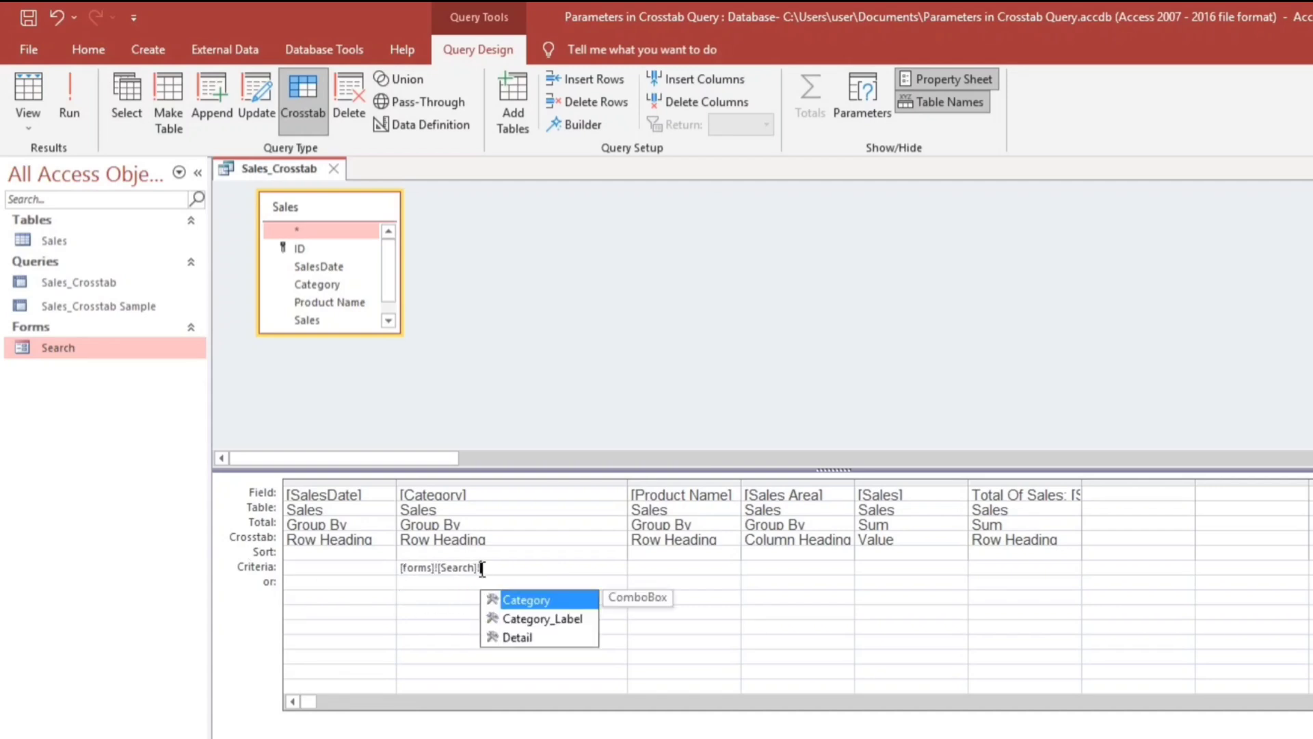
pyautogui.doubleClick(519, 600)
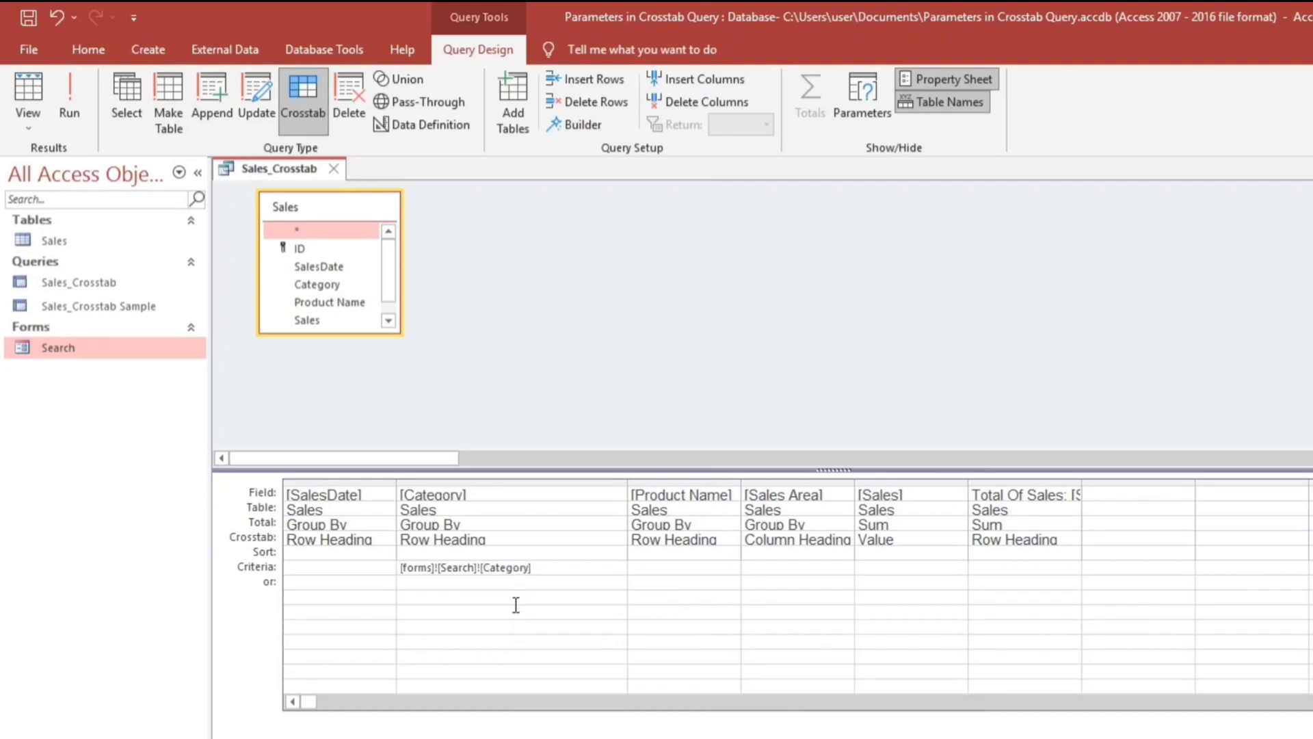
pyautogui.click(513, 611)
pyautogui.click(56, 93)
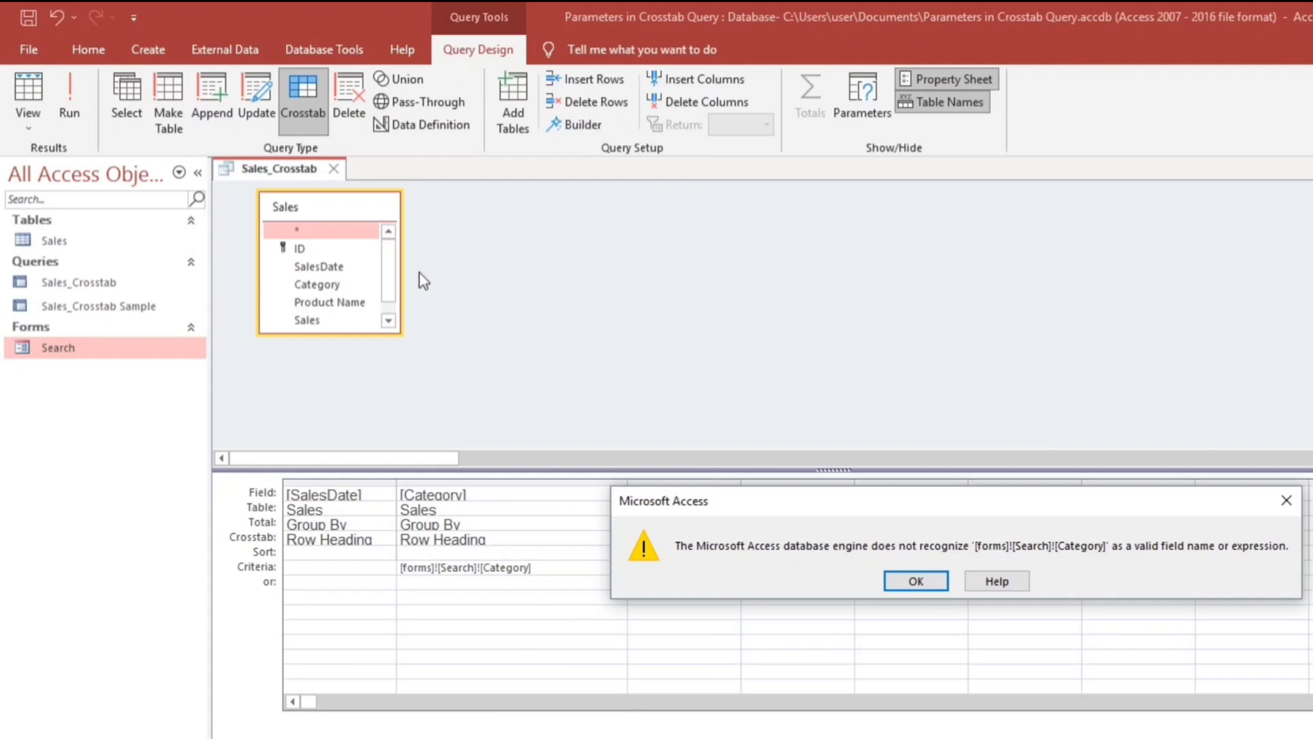
# Dismiss the error and declare [forms]![Search]![Category] as a query parameter
pyautogui.press('Return')
pyautogui.moveTo(541, 571); pyautogui.dragTo(260, 547)
pyautogui.hotkey('ctrl', 'c')
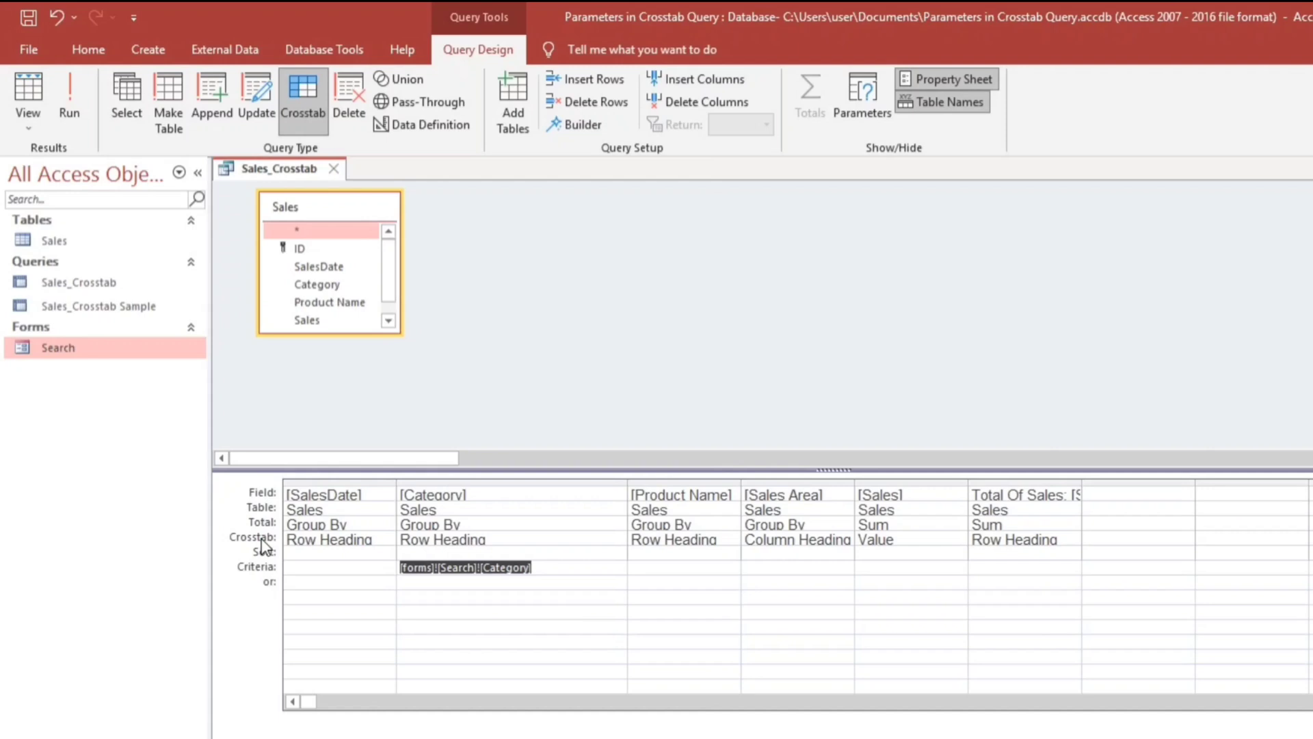
pyautogui.click(861, 98)
pyautogui.hotkey('ctrl', 'v')
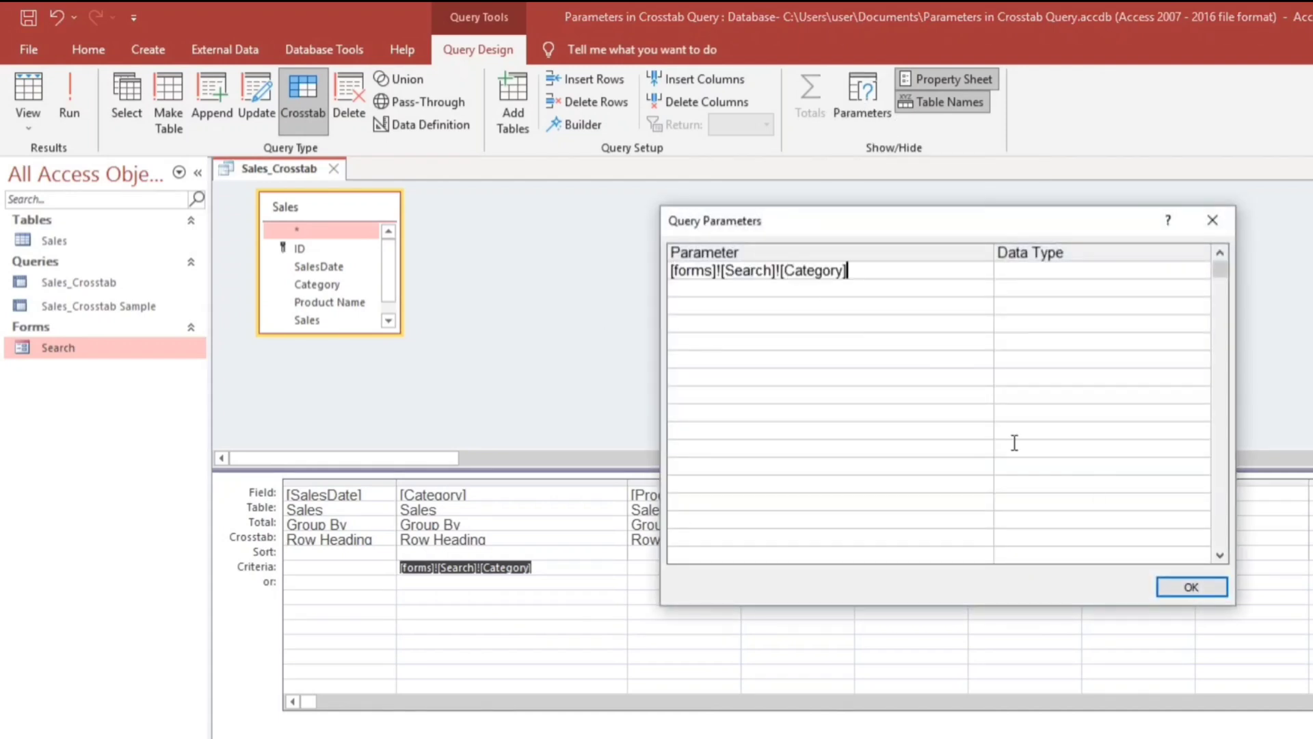
pyautogui.click(1192, 588)
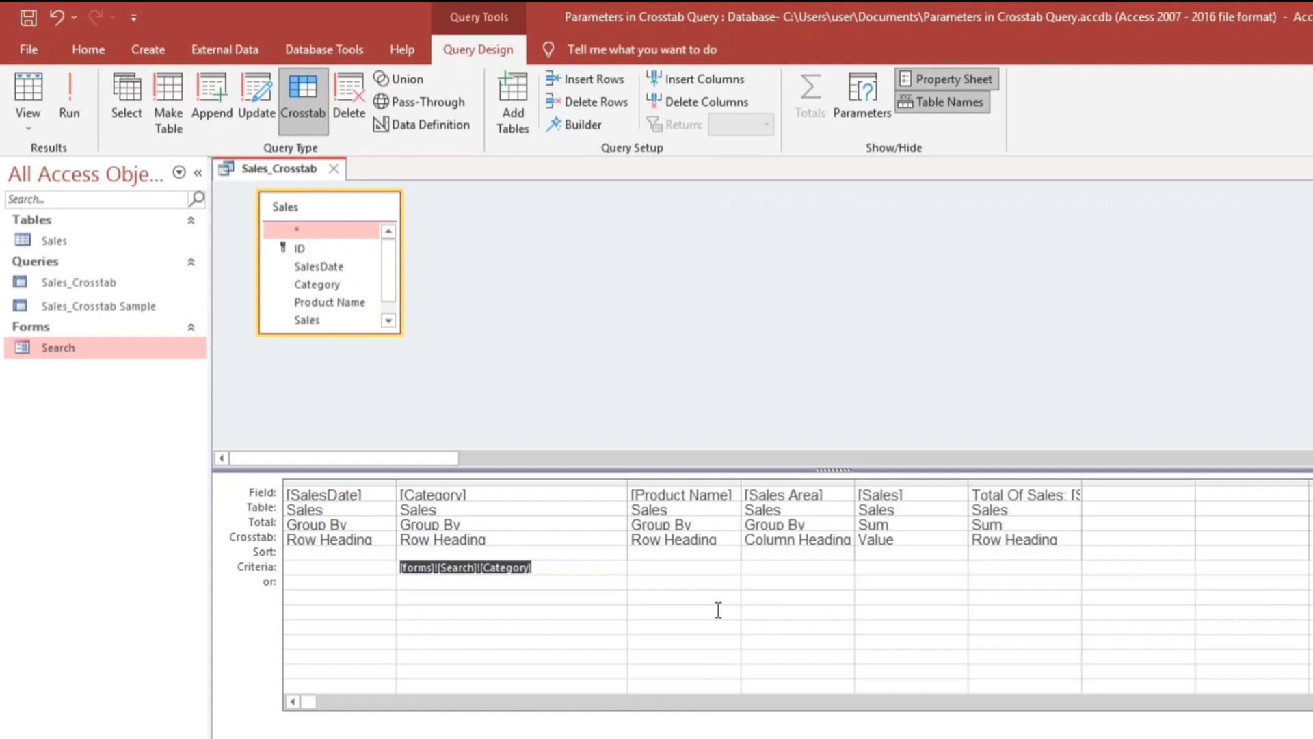
pyautogui.click(634, 626)
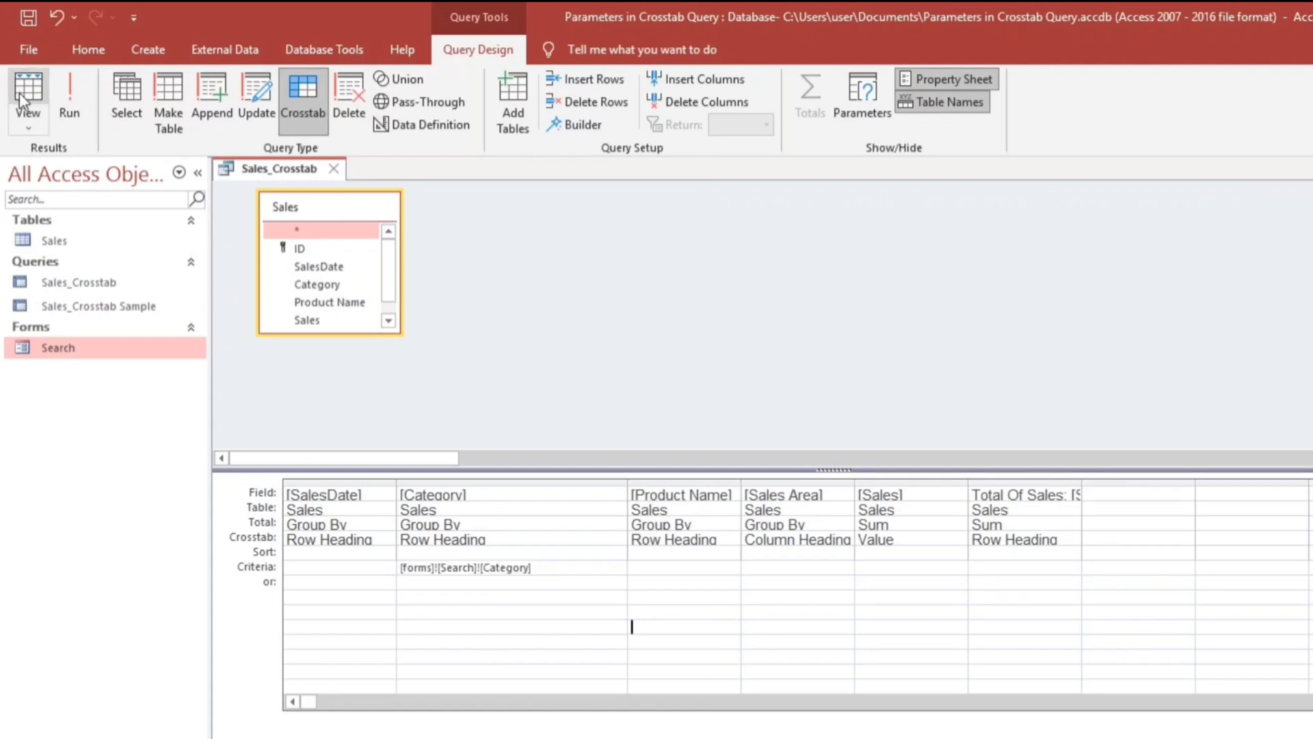
# Open the Search form, choose Fruits, and run the crosstab filtered to Fruits
pyautogui.doubleClick(97, 347)
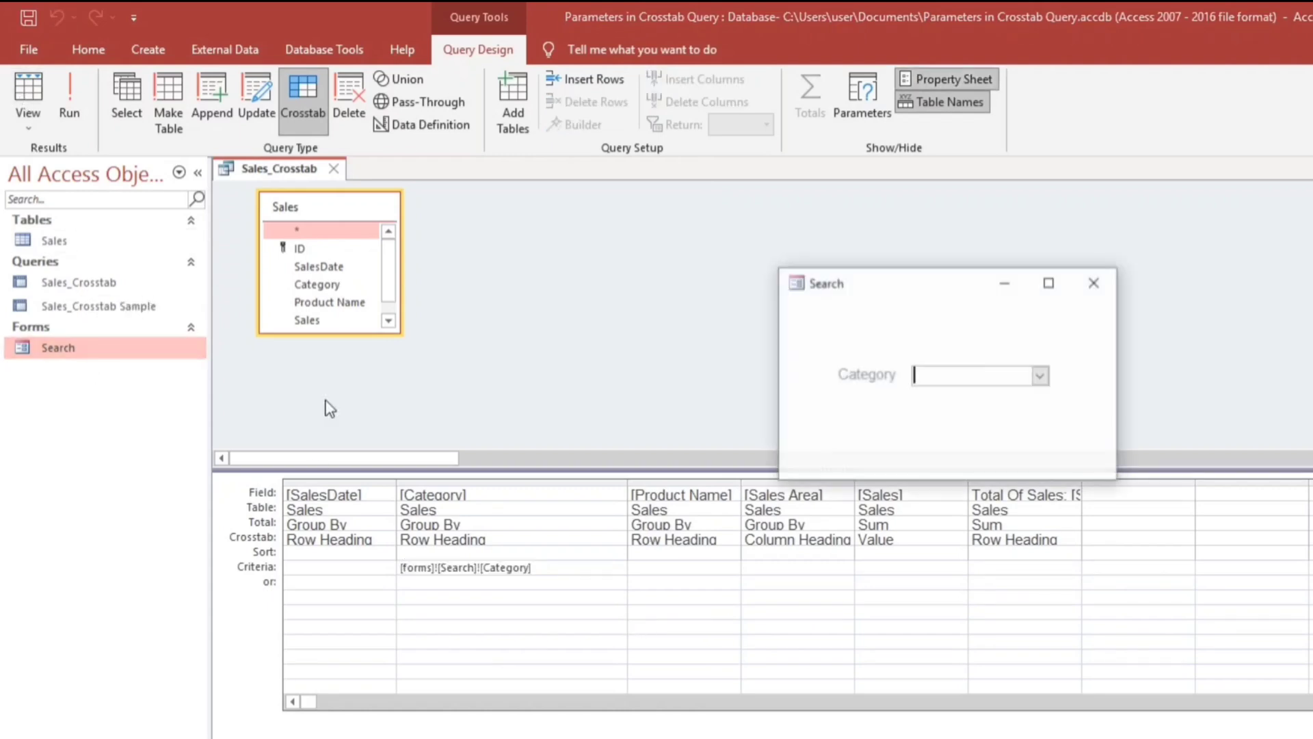
pyautogui.click(1041, 375)
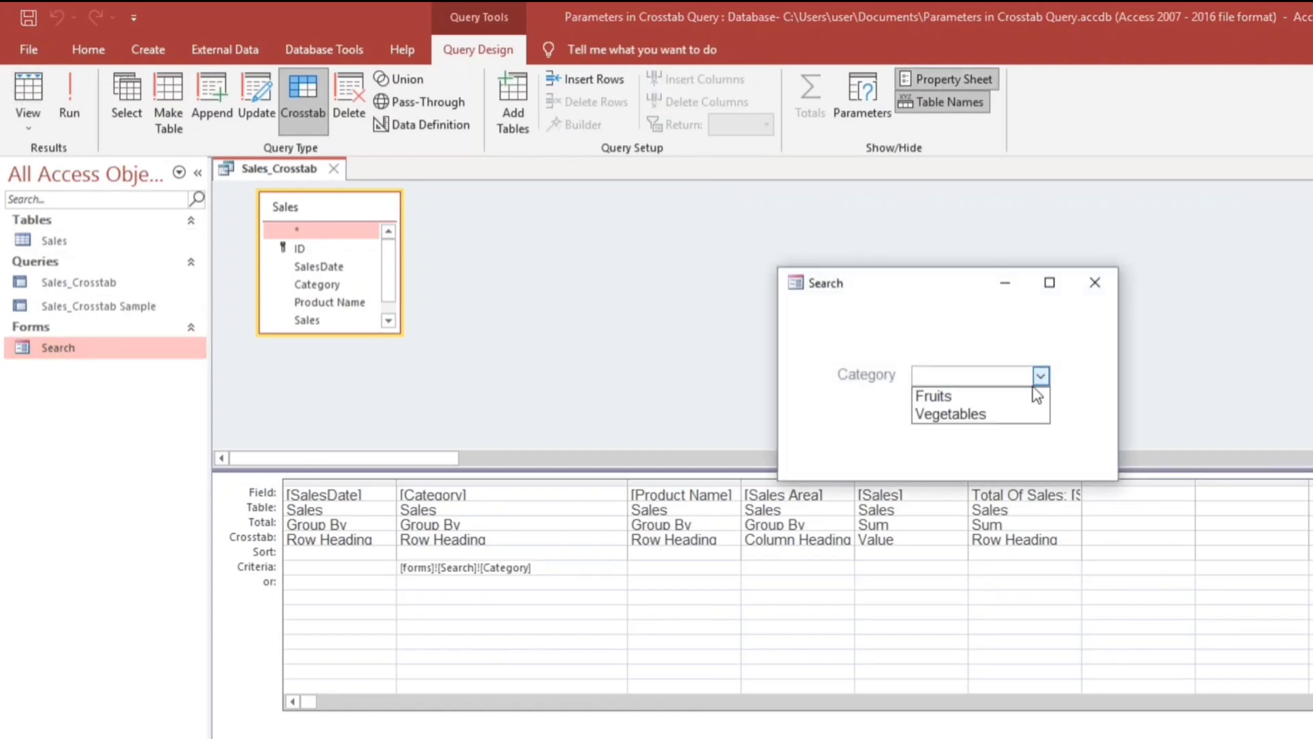
pyautogui.click(958, 397)
pyautogui.click(404, 596)
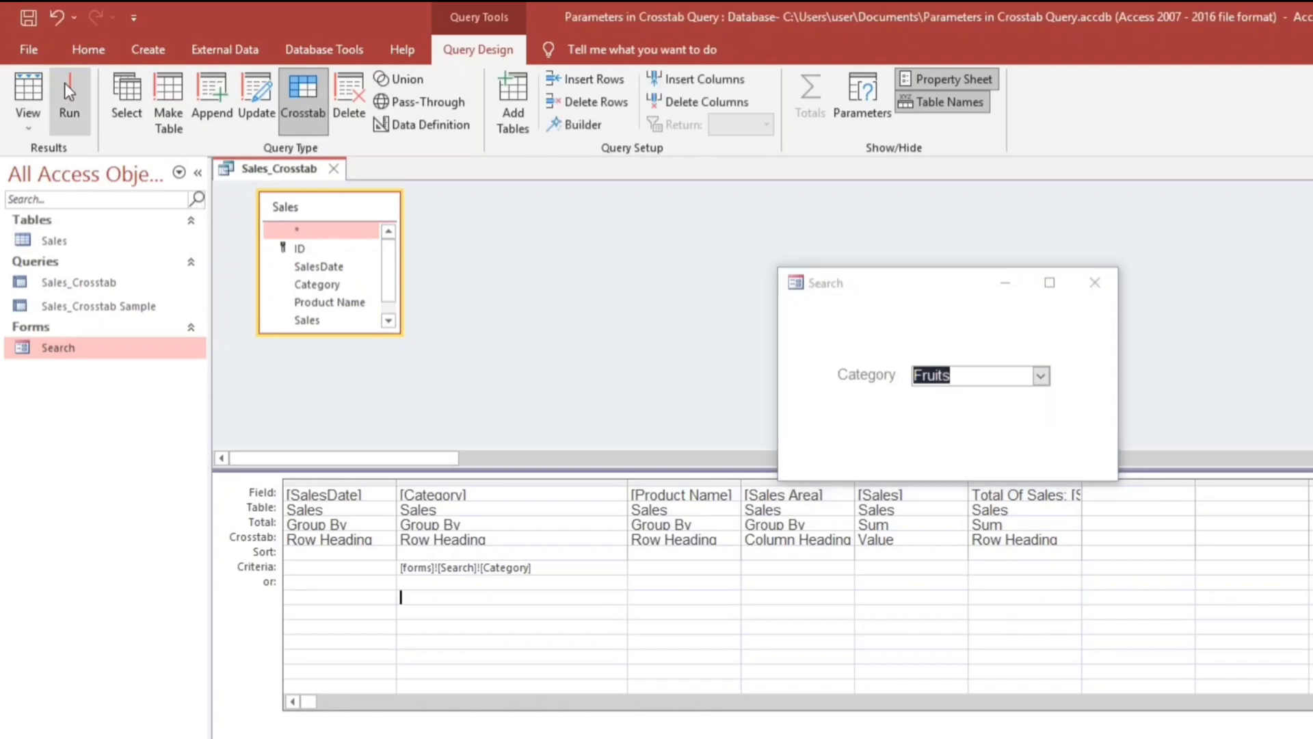
pyautogui.click(67, 88)
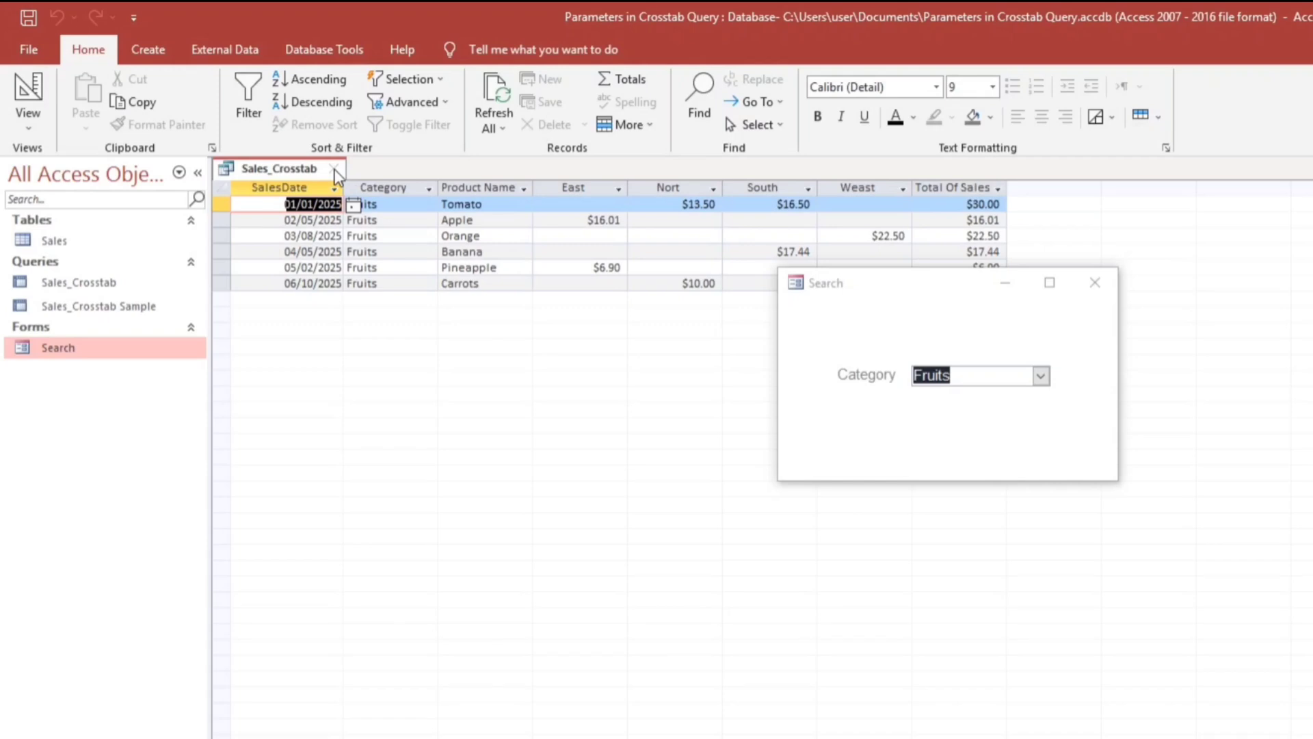
# Switch the Search form to Vegetables, view the five Vegetables rows, and move the form aside
pyautogui.click(27, 89)
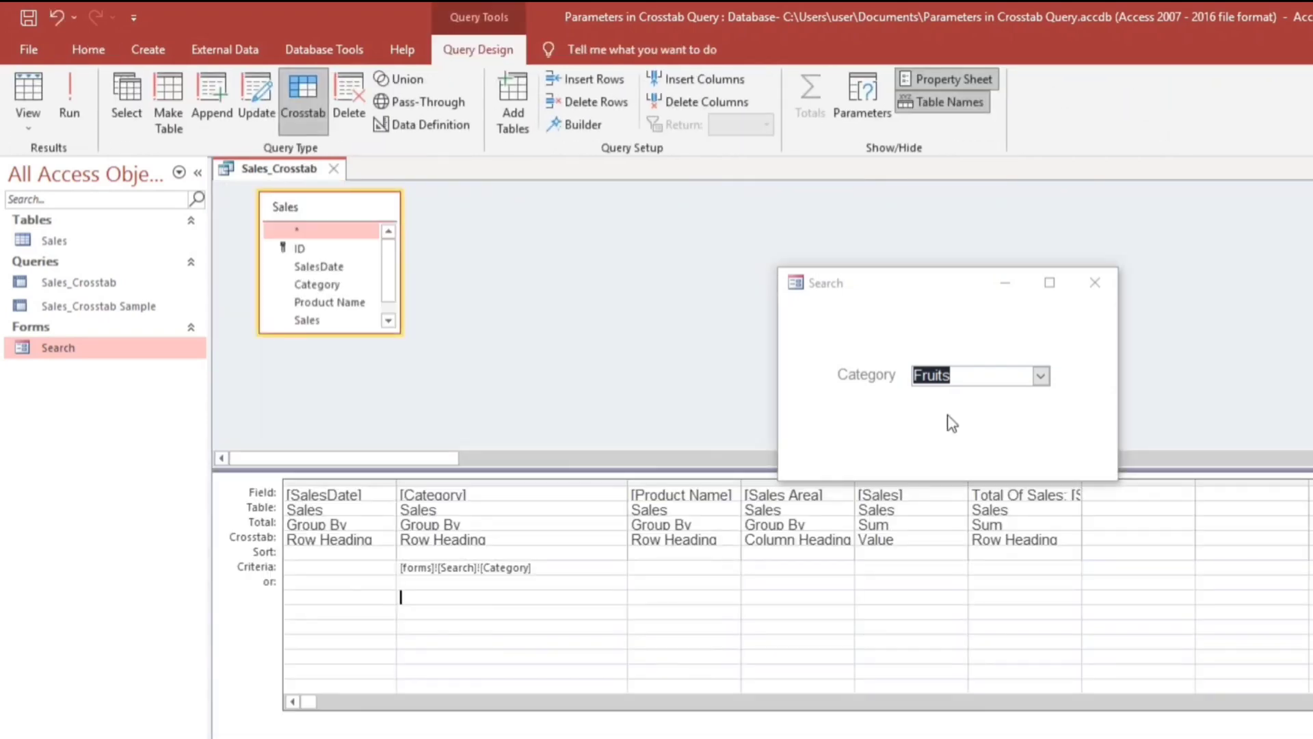
pyautogui.click(1039, 375)
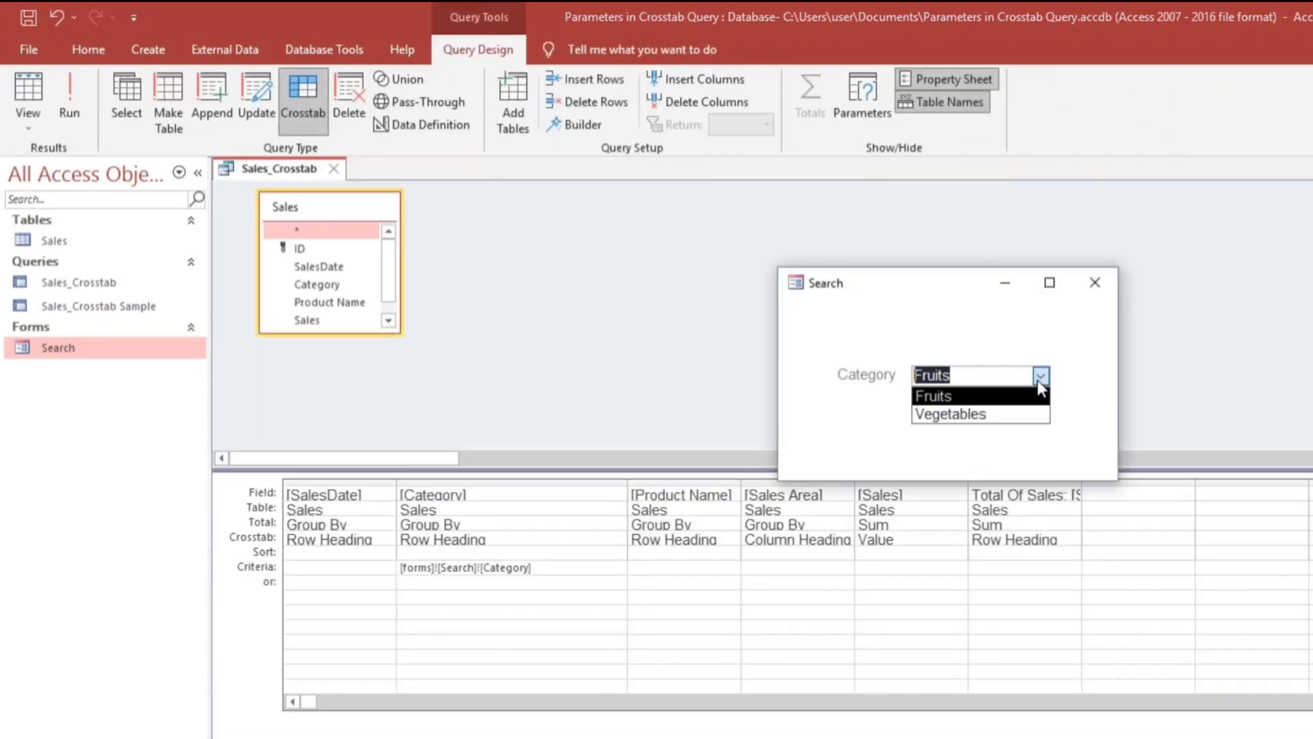
pyautogui.click(942, 416)
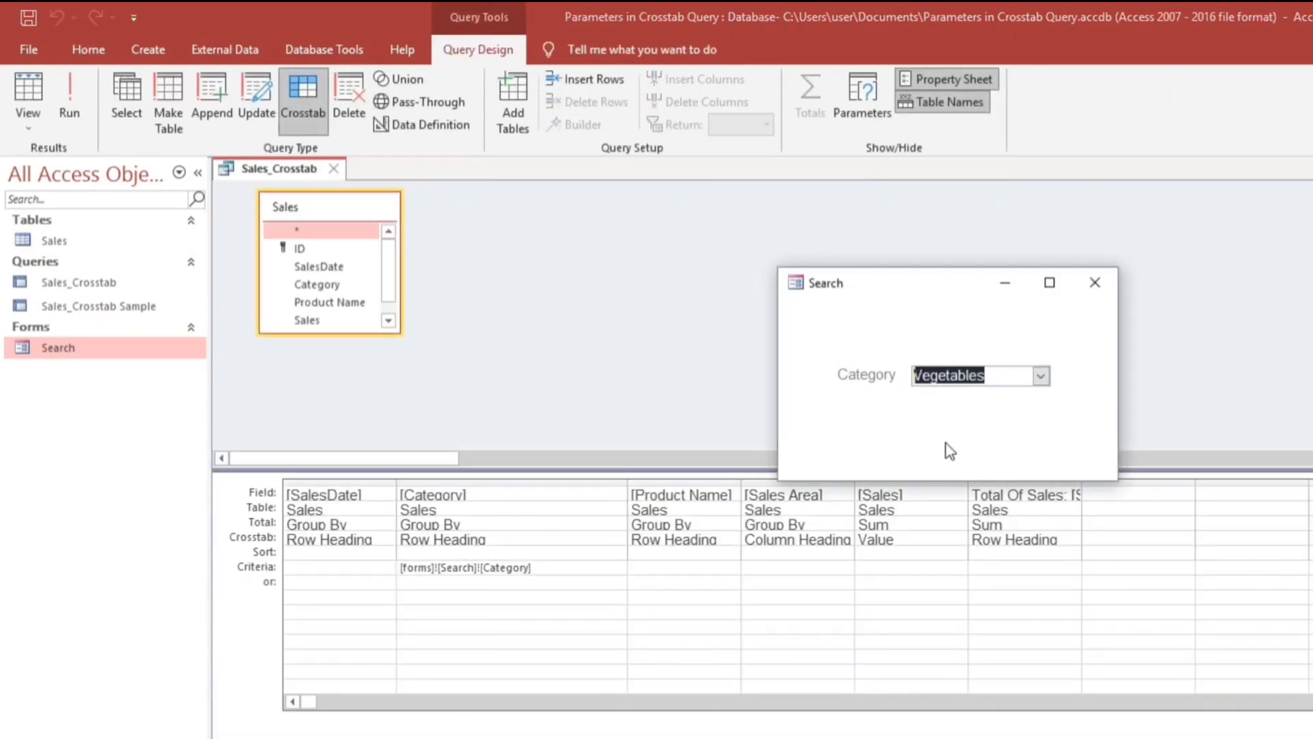
pyautogui.click(32, 95)
pyautogui.click(380, 253)
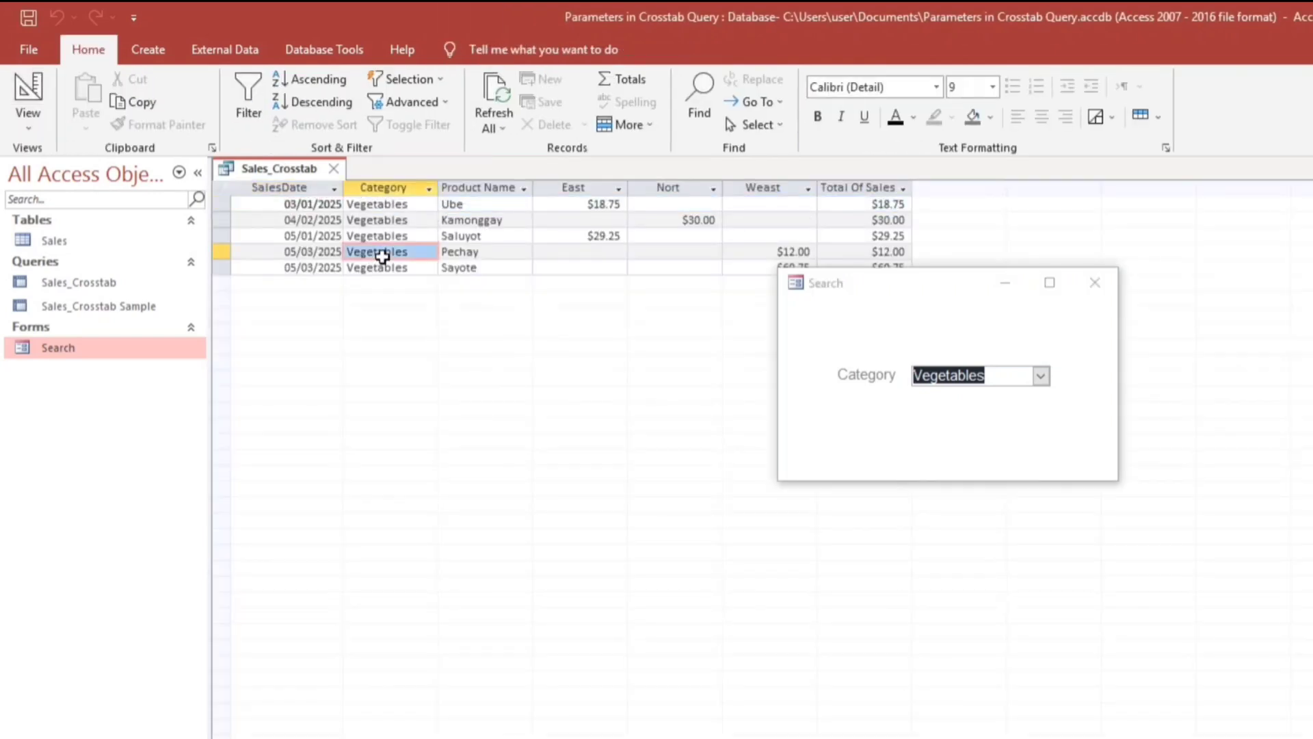
pyautogui.moveTo(893, 291); pyautogui.dragTo(575, 349)
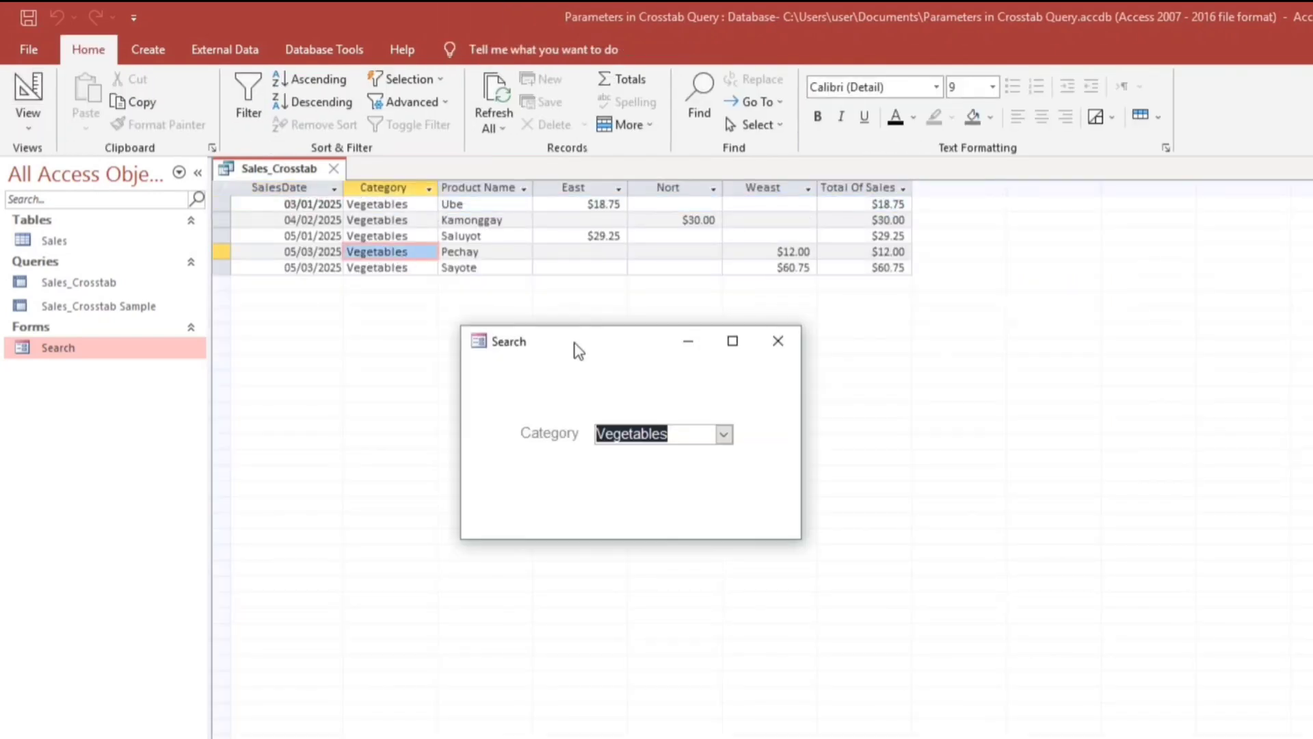